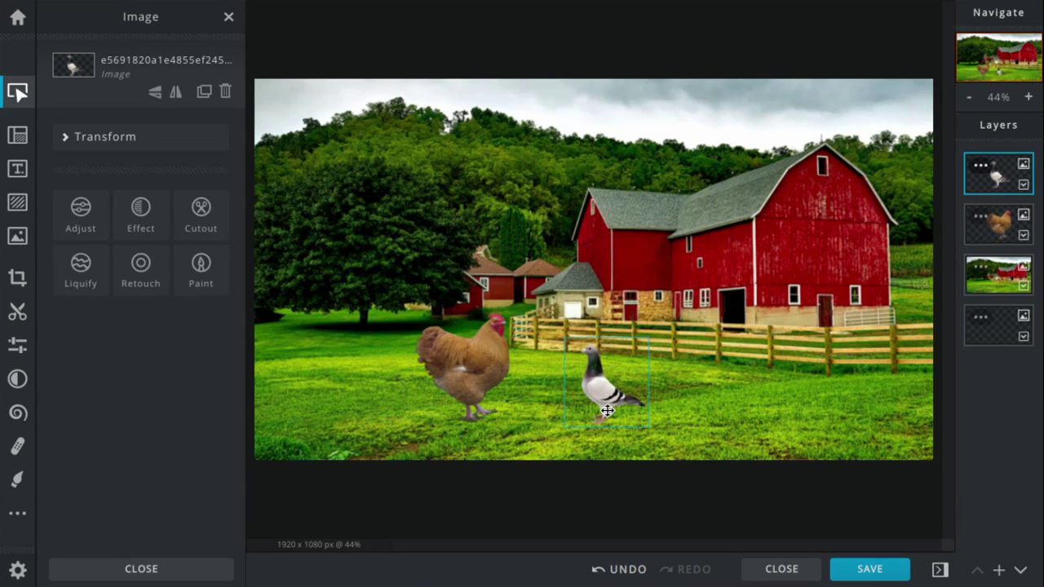
Shift the hen and the pigeon closer together on the grass with small alternating moves
{"action": "left_click_drag", "start_coordinate": [430, 351], "coordinate": [442, 354]}
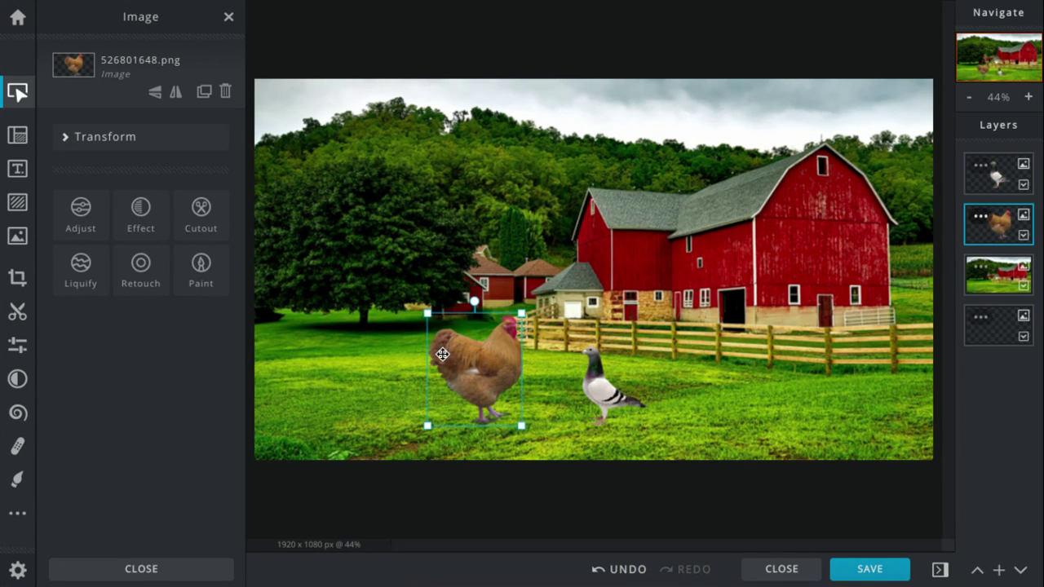
{"action": "left_click_drag", "start_coordinate": [591, 402], "coordinate": [588, 396]}
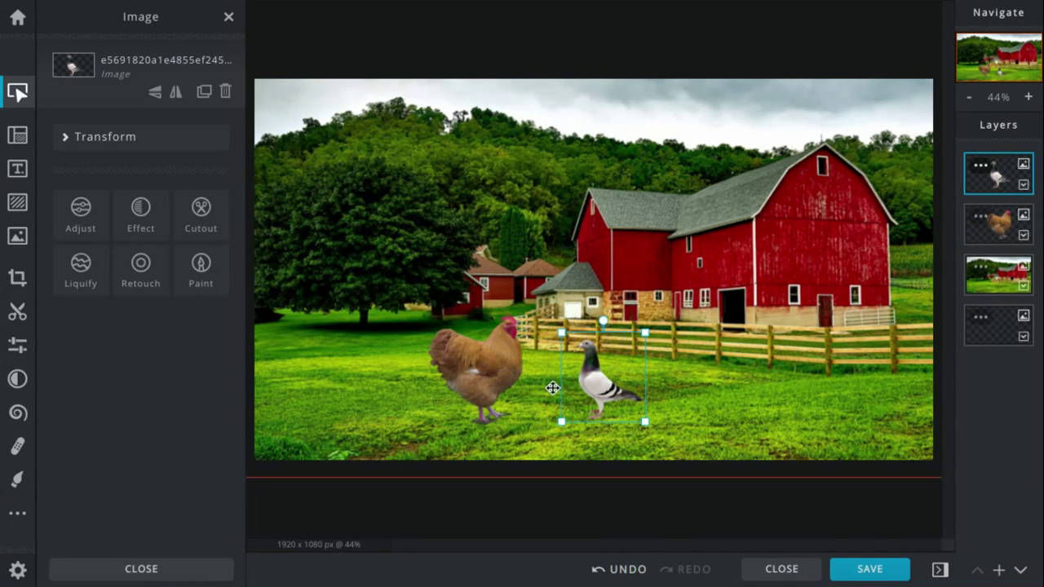
{"action": "left_click", "coordinate": [522, 379]}
{"action": "left_click_drag", "start_coordinate": [521, 380], "coordinate": [511, 379]}
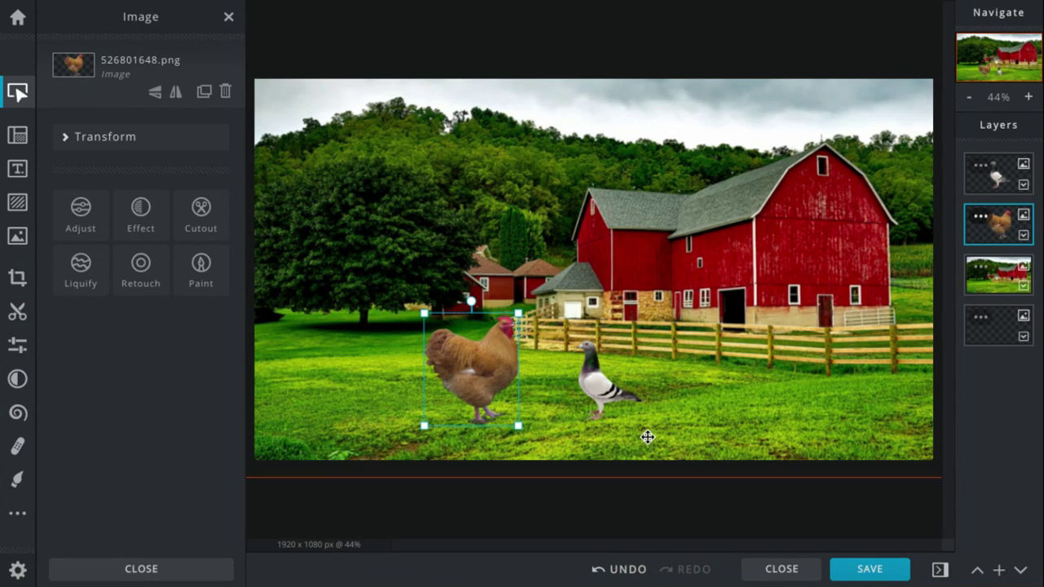
{"action": "left_click", "coordinate": [603, 379]}
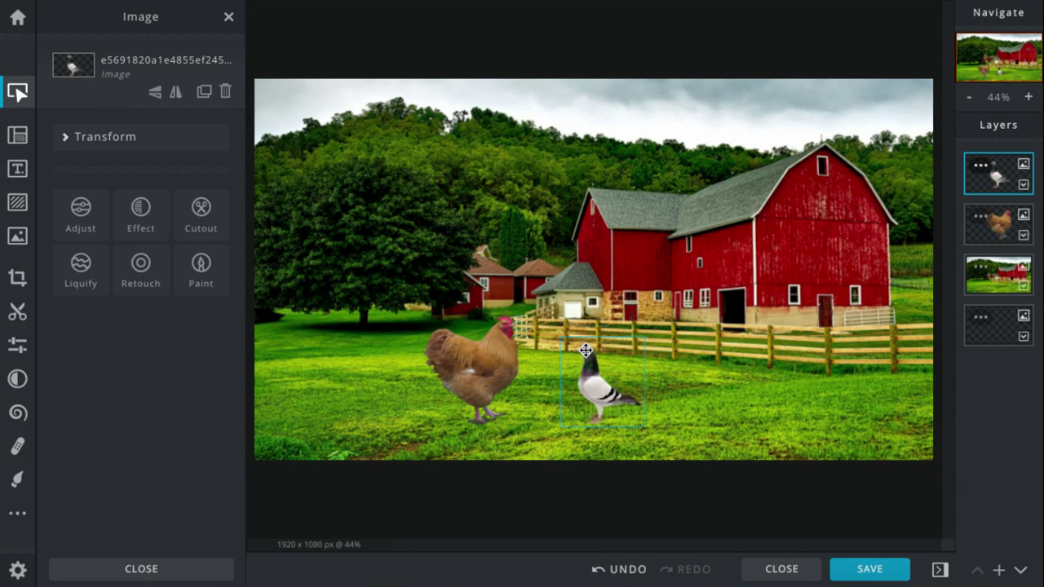
{"action": "left_click_drag", "start_coordinate": [504, 373], "coordinate": [525, 375]}
{"action": "left_click_drag", "start_coordinate": [590, 383], "coordinate": [595, 381]}
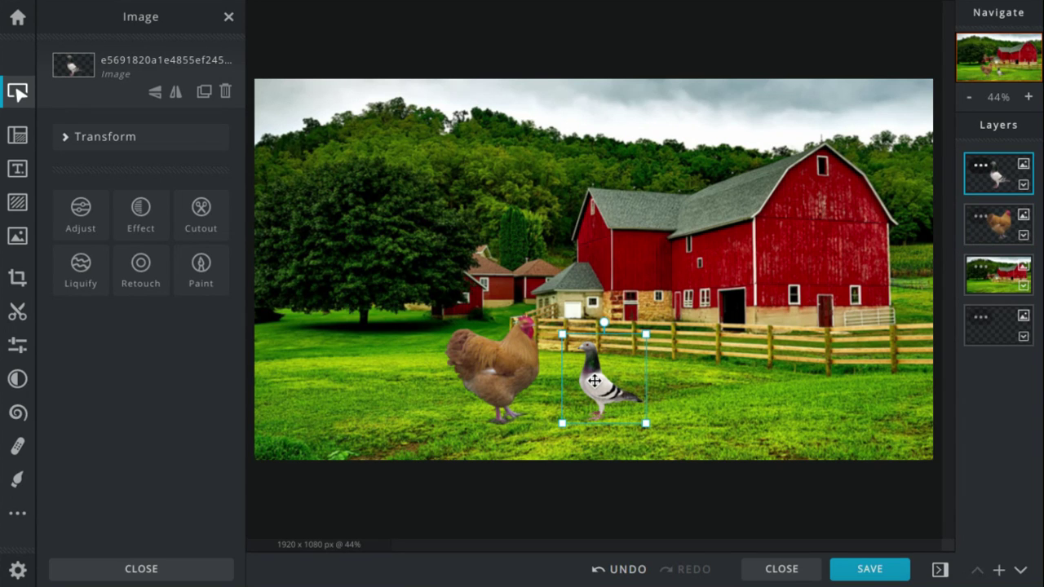
Flip the hen horizontally, and move both the hen and the pigeon to the far right of the meadow
{"action": "left_click", "coordinate": [534, 360]}
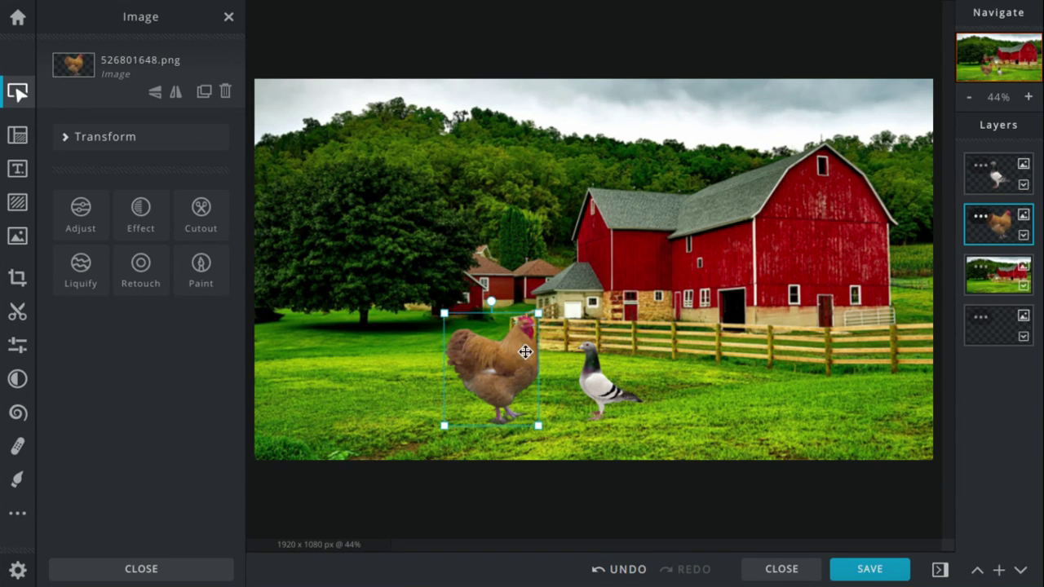
{"action": "left_click", "coordinate": [174, 90]}
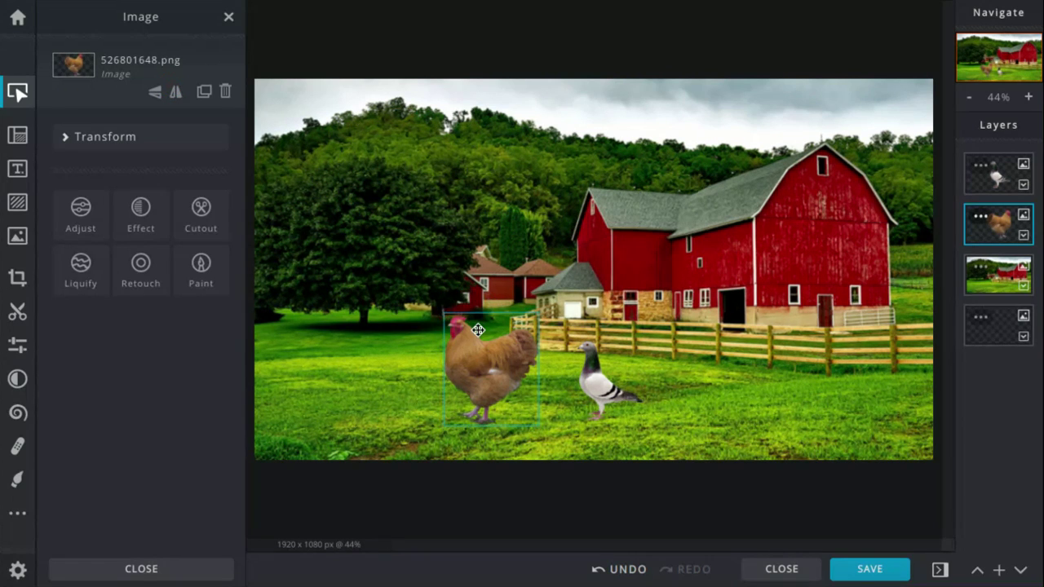
{"action": "left_click_drag", "start_coordinate": [479, 329], "coordinate": [855, 324]}
{"action": "left_click", "coordinate": [624, 371]}
{"action": "left_click_drag", "start_coordinate": [624, 371], "coordinate": [810, 375]}
{"action": "key", "text": "F11"}
{"action": "left_click", "coordinate": [1000, 41]}
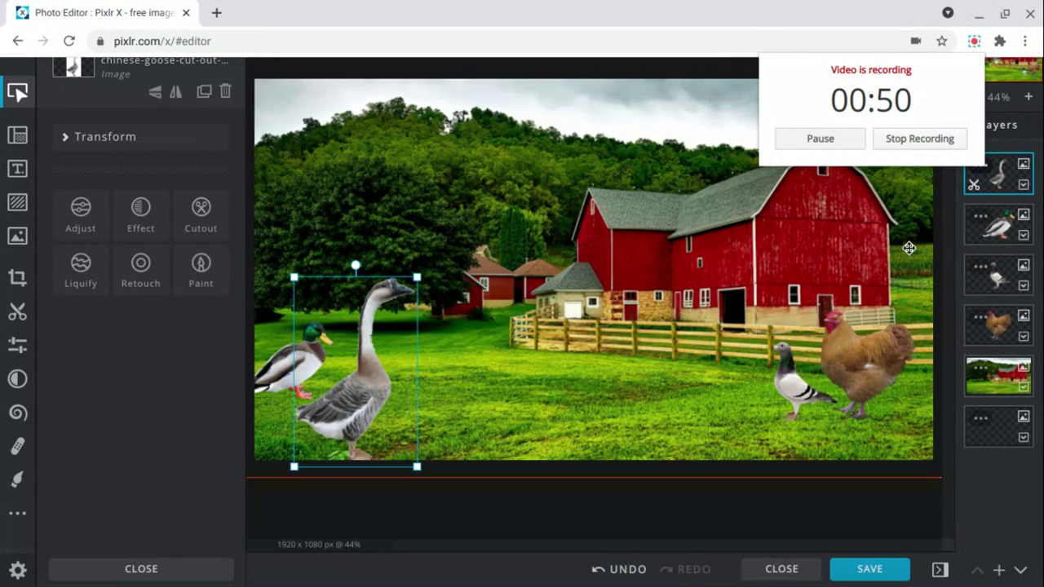
{"action": "key", "text": "F11"}
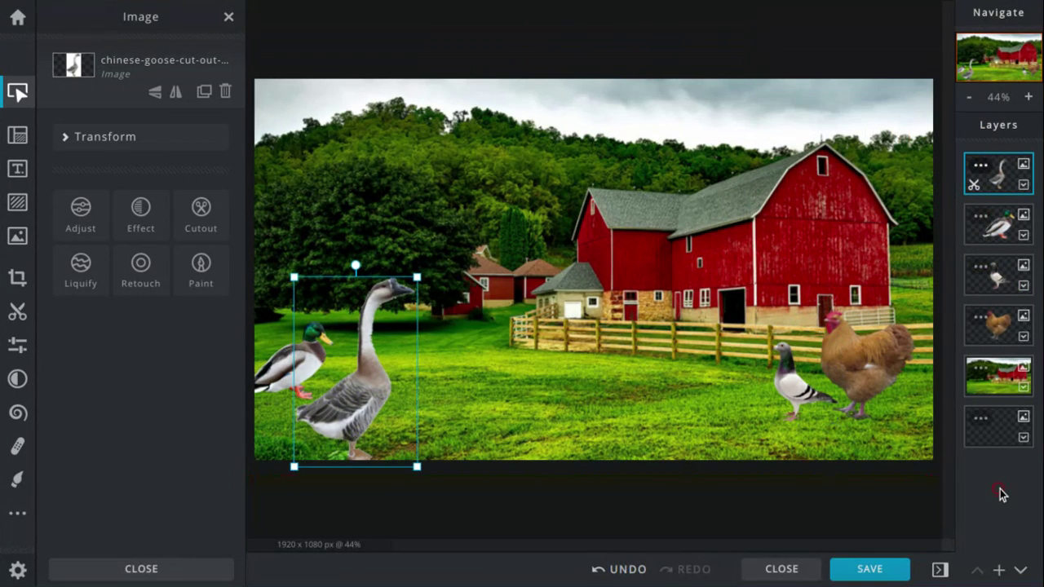
Move the goose from the meadow's left side to its middle, and nudge the hen slightly to the right
{"action": "left_click", "coordinate": [816, 389]}
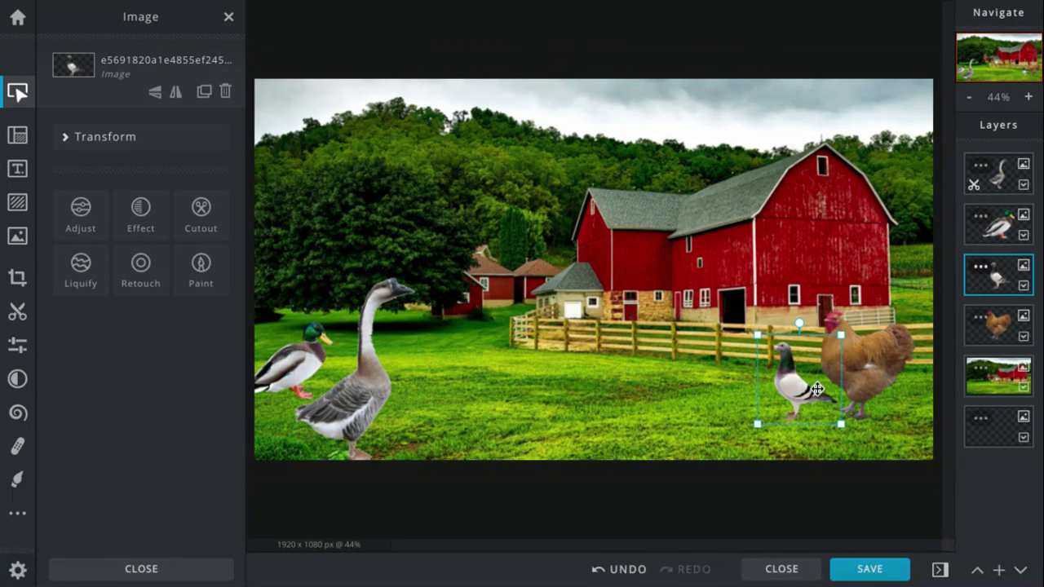
{"action": "left_click_drag", "start_coordinate": [328, 368], "coordinate": [508, 360]}
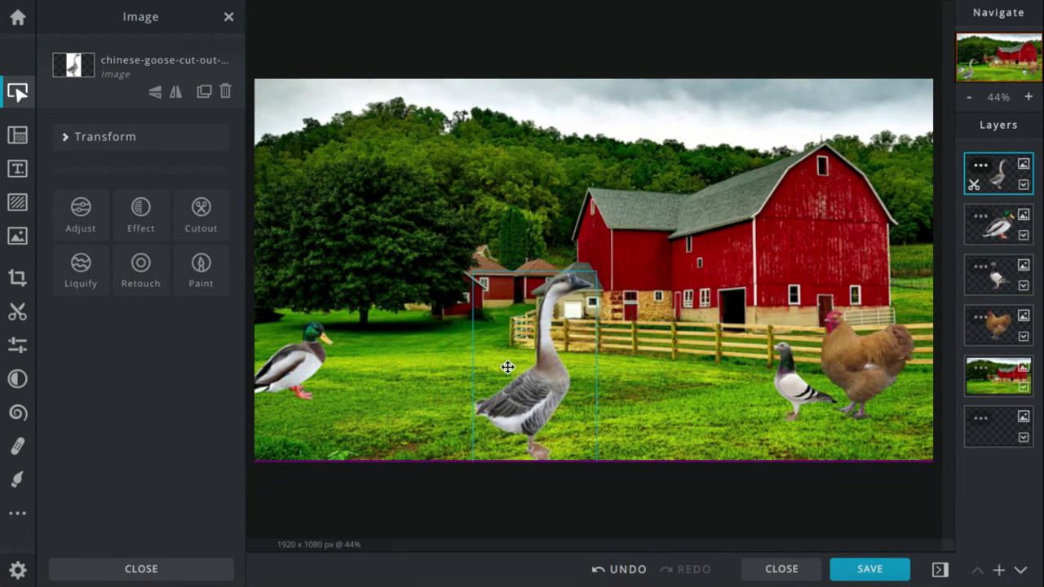
{"action": "left_click", "coordinate": [842, 340]}
{"action": "left_click", "coordinate": [853, 339]}
{"action": "left_click", "coordinate": [585, 352]}
{"action": "left_click_drag", "start_coordinate": [569, 356], "coordinate": [609, 354]}
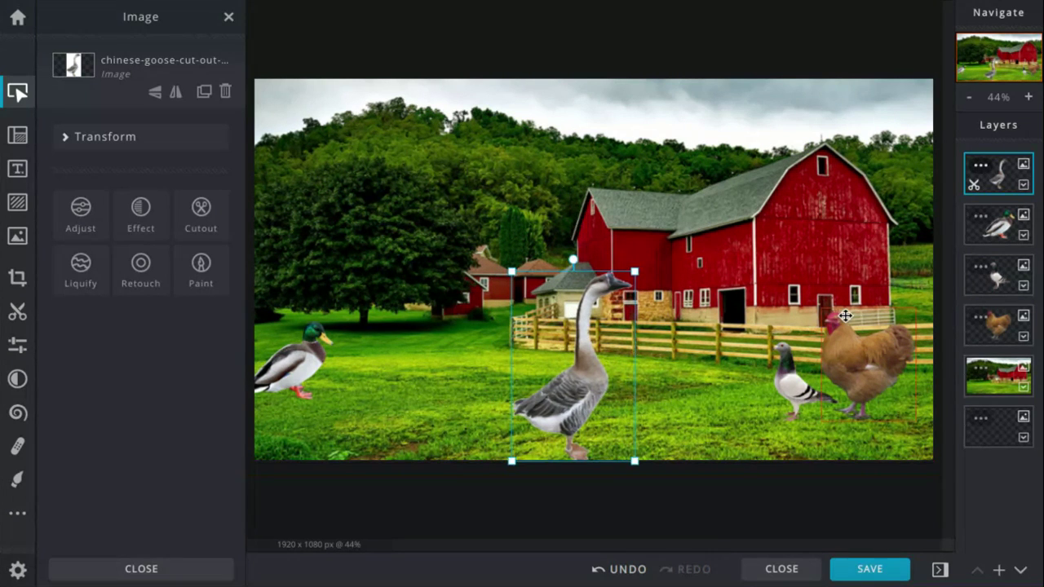
{"action": "left_click_drag", "start_coordinate": [850, 315], "coordinate": [852, 315]}
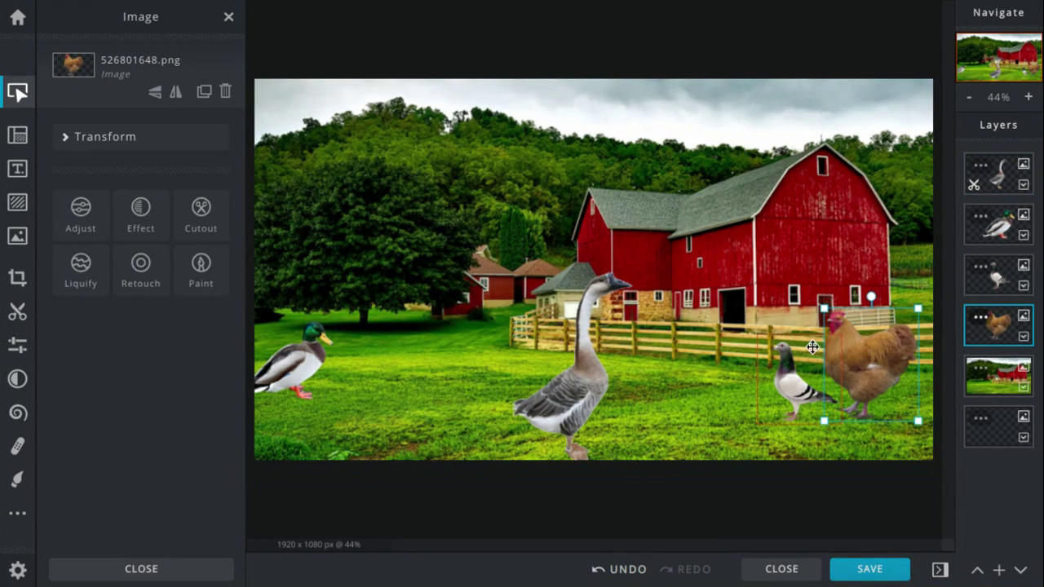
{"action": "left_click", "coordinate": [784, 376]}
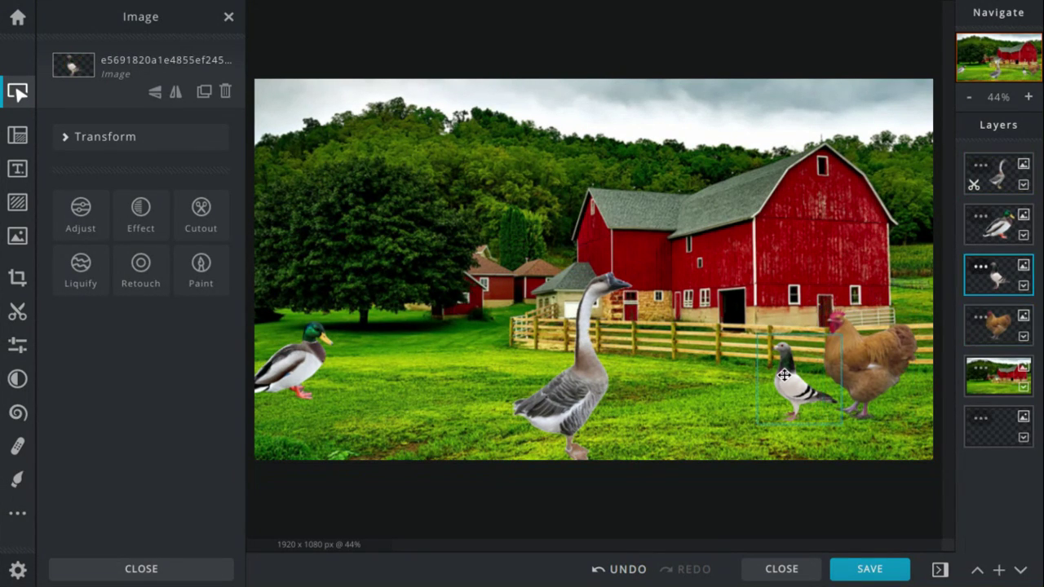
Tilt the goose slightly clockwise, and delete it after moving it to the picture's right edge
{"action": "left_click", "coordinate": [550, 368]}
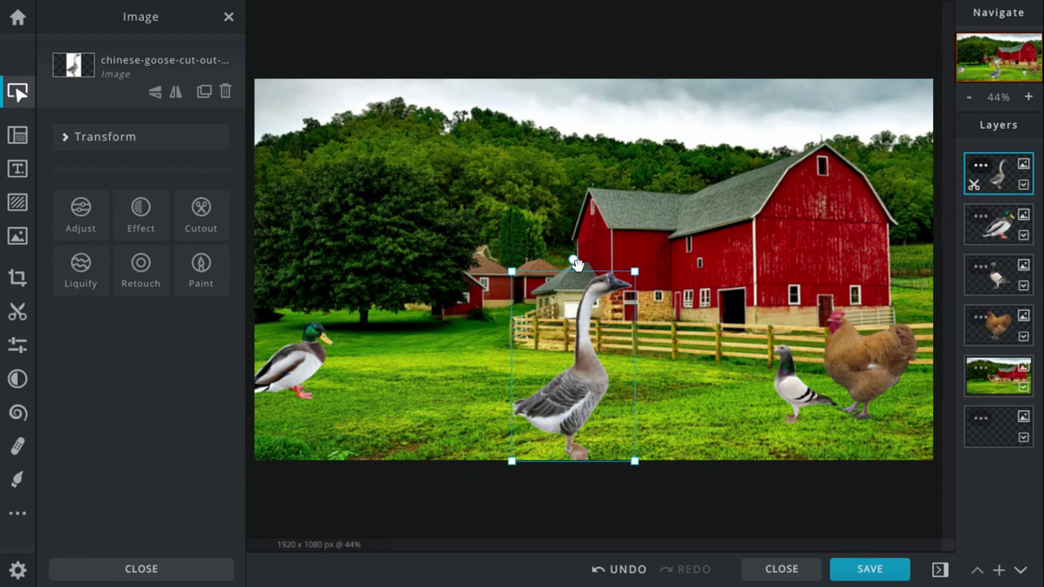
{"action": "left_click_drag", "start_coordinate": [575, 261], "coordinate": [613, 261]}
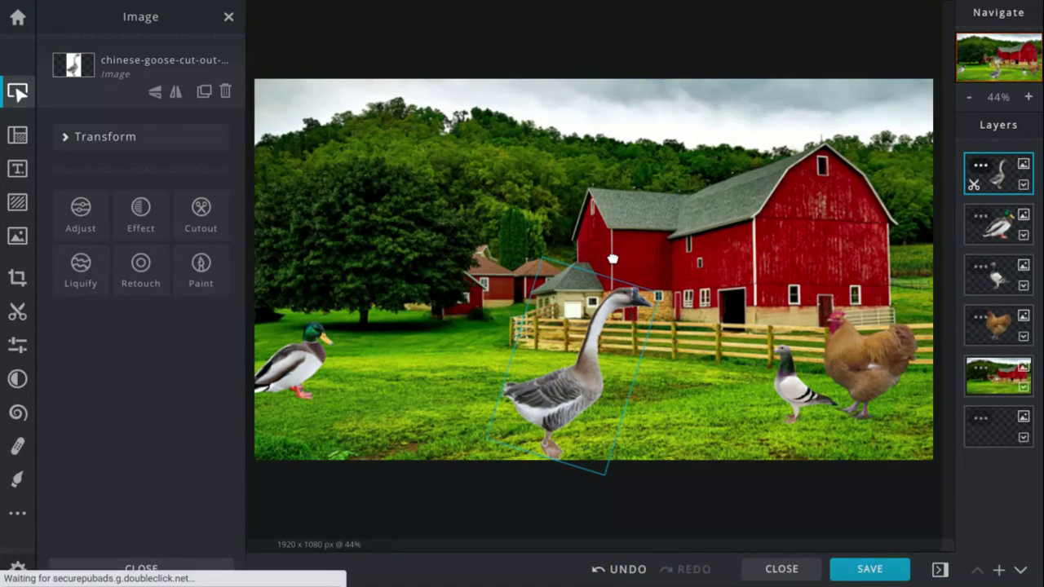
{"action": "left_click_drag", "start_coordinate": [554, 399], "coordinate": [920, 426]}
{"action": "key", "text": "Delete"}
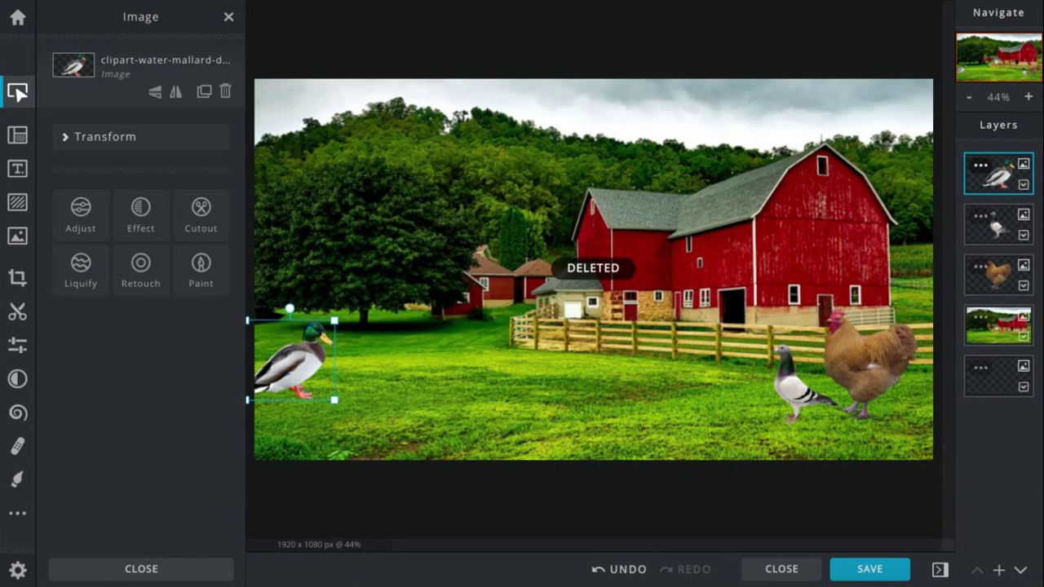
Move the mallard duck from the left edge to the middle of the meadow, and nudge the pigeon right towards the hen
{"action": "left_click_drag", "start_coordinate": [319, 359], "coordinate": [622, 372]}
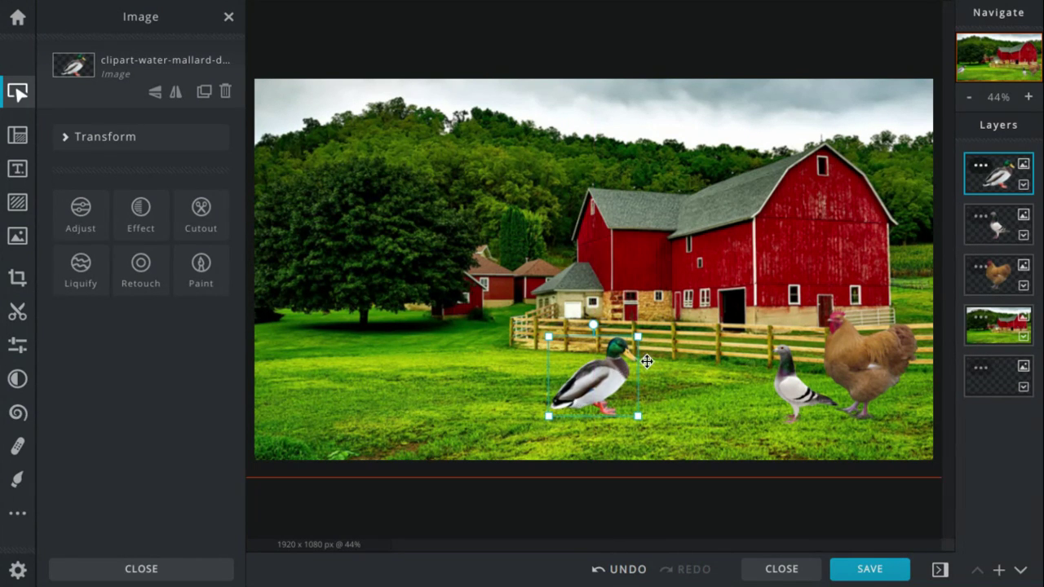
{"action": "mouse_move", "coordinate": [803, 386]}
{"action": "left_mouse_down"}
{"action": "mouse_move", "coordinate": [727, 392]}
{"action": "mouse_move", "coordinate": [856, 383]}
{"action": "mouse_move", "coordinate": [807, 385]}
{"action": "mouse_move", "coordinate": [818, 383]}
{"action": "left_mouse_up"}
{"action": "left_click", "coordinate": [630, 378]}
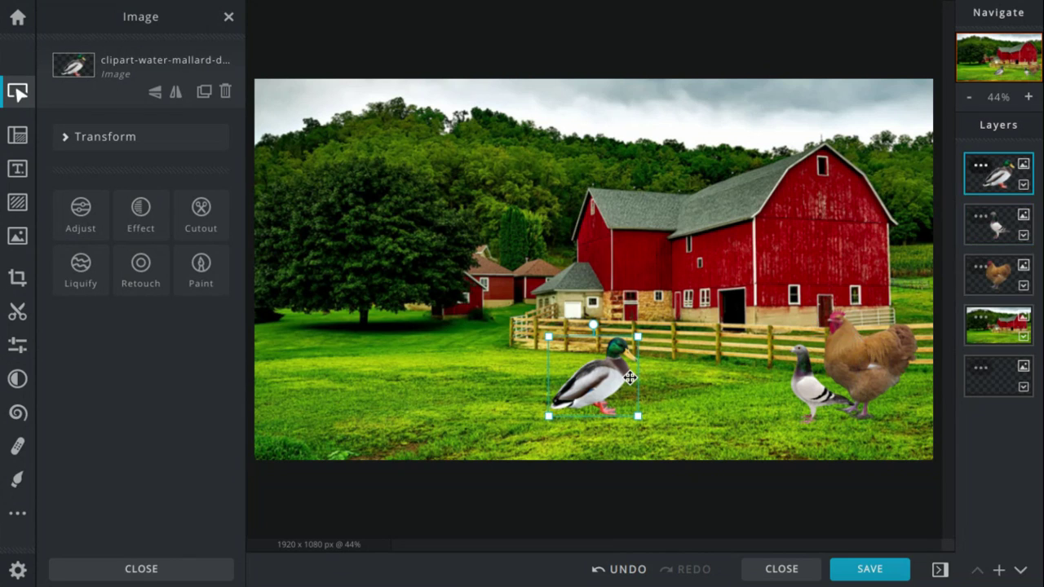
{"action": "left_click_drag", "start_coordinate": [643, 342], "coordinate": [640, 354]}
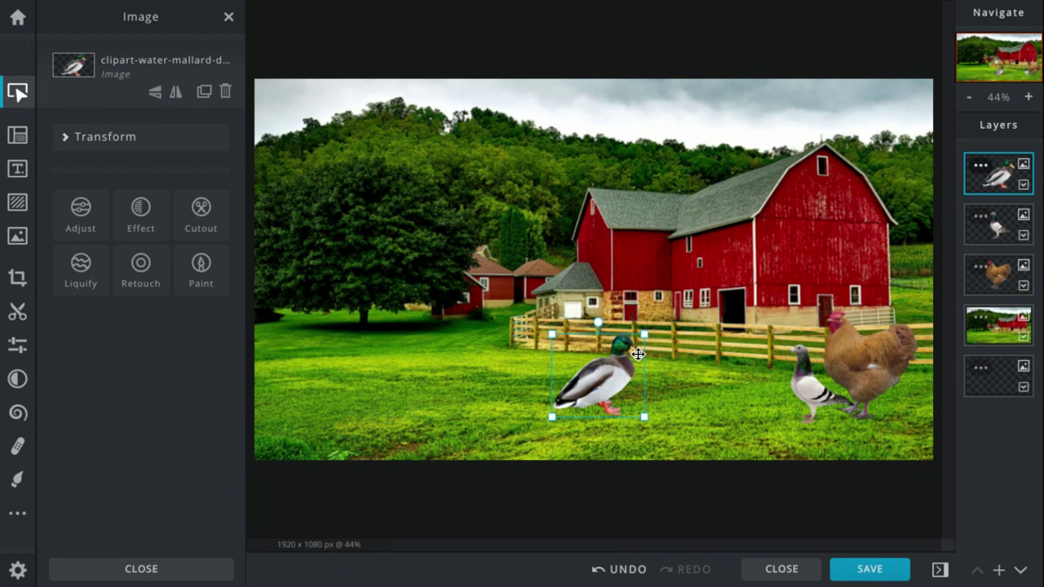
{"action": "left_click", "coordinate": [838, 338]}
Move the mallard duck to the picture's right edge and delete it, ending with the hen selected
{"action": "left_click_drag", "start_coordinate": [636, 384], "coordinate": [942, 440]}
{"action": "key", "text": "Delete"}
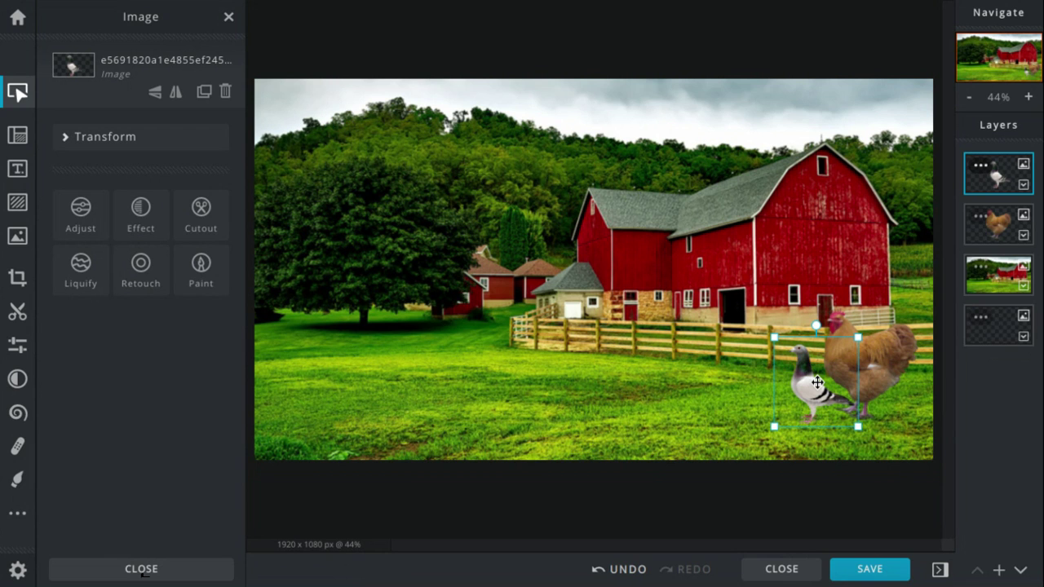
{"action": "mouse_move", "coordinate": [1041, 7]}
{"action": "left_click", "coordinate": [902, 350]}
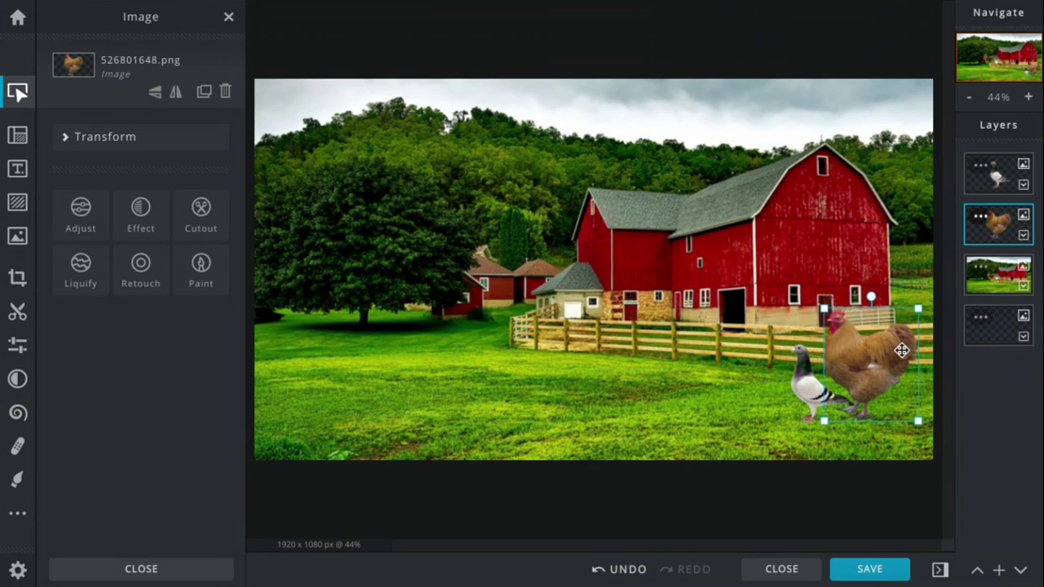
{"action": "left_click", "coordinate": [999, 41]}
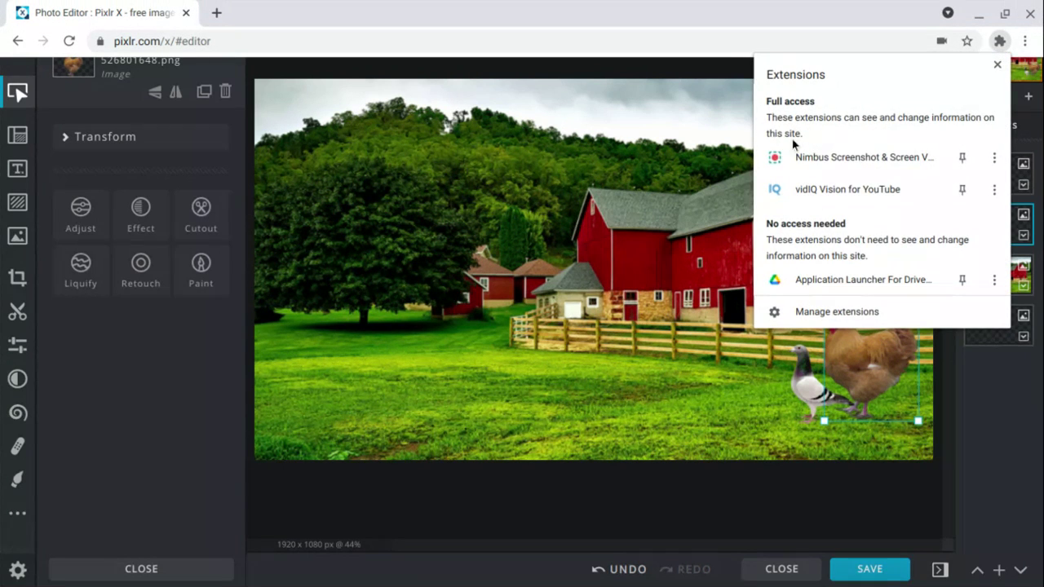
{"action": "left_click", "coordinate": [789, 145]}
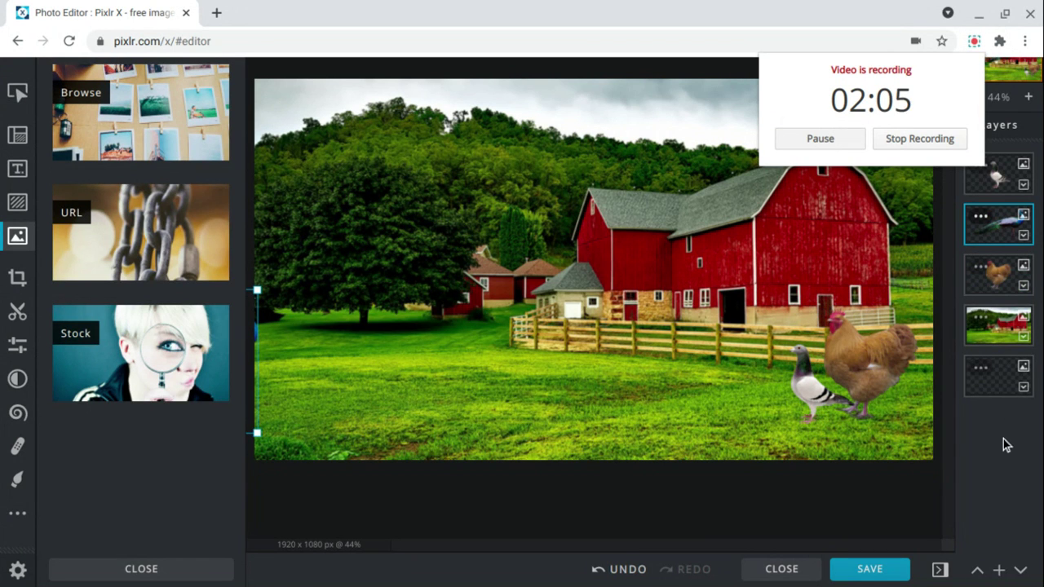
Bring the peacock in from the picture's left edge to the middle of the meadow, facing the pigeon and hen
{"action": "left_click_drag", "start_coordinate": [253, 335], "coordinate": [432, 325]}
{"action": "left_click", "coordinate": [793, 392]}
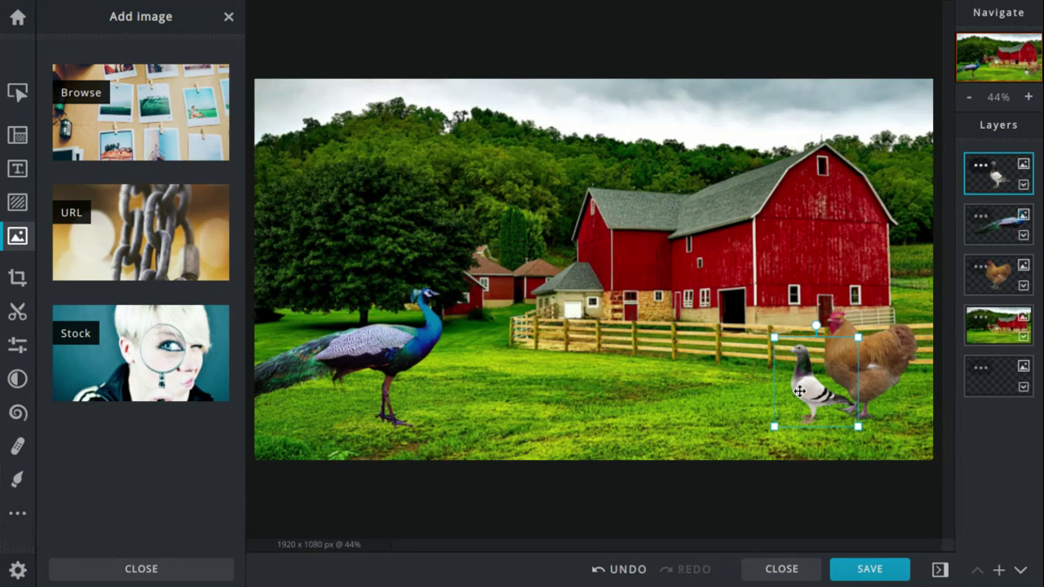
{"action": "left_click", "coordinate": [872, 382]}
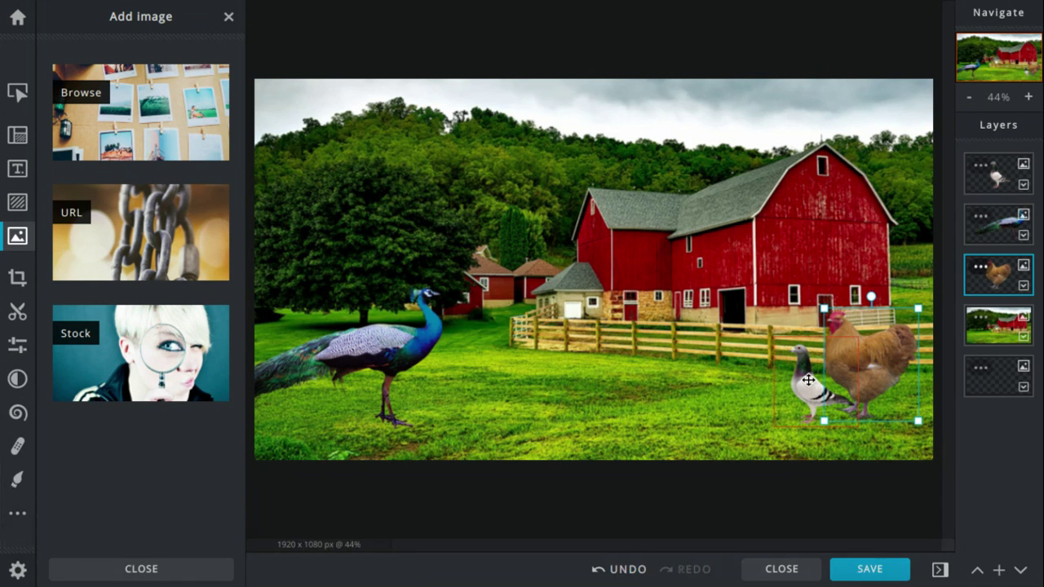
{"action": "left_click_drag", "start_coordinate": [306, 364], "coordinate": [482, 356]}
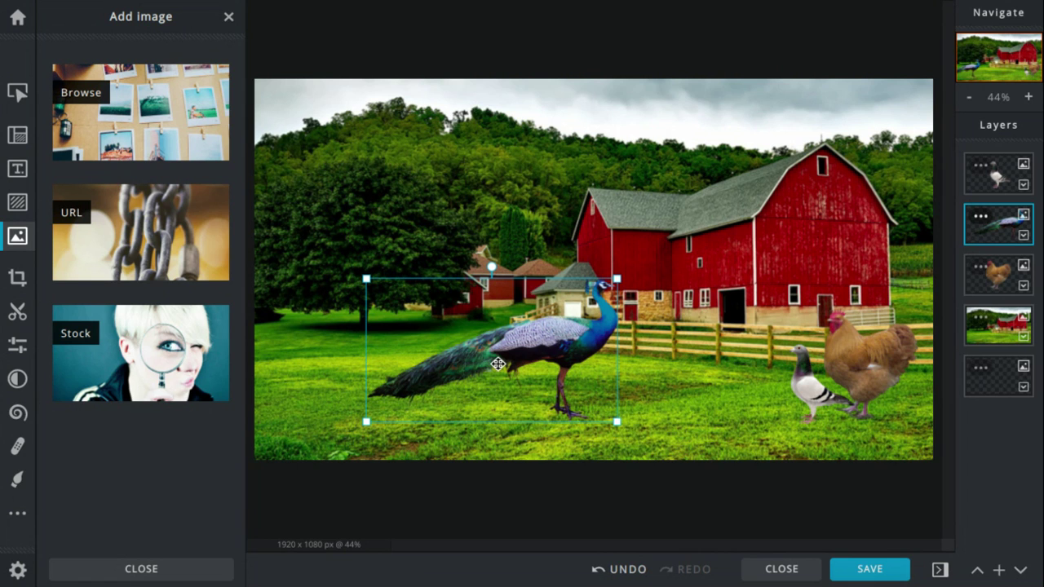
{"action": "left_click", "coordinate": [879, 345]}
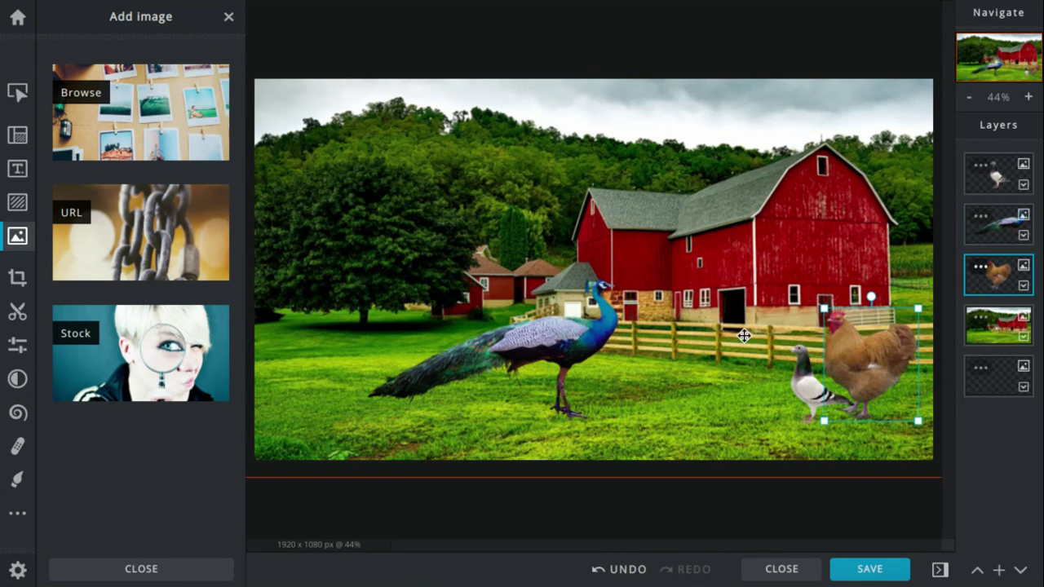
{"action": "left_click", "coordinate": [522, 353]}
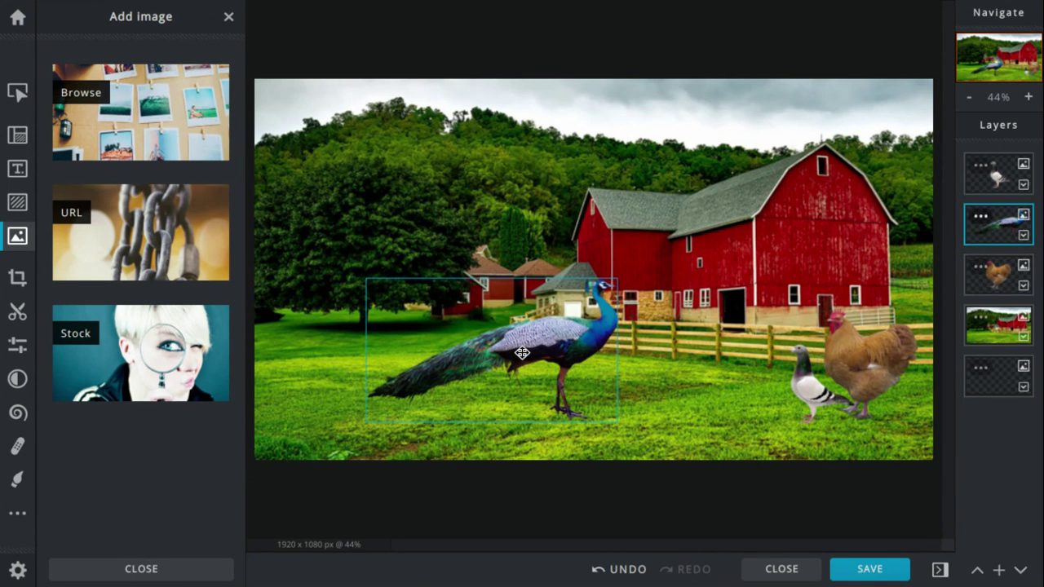
{"action": "left_click_drag", "start_coordinate": [522, 353], "coordinate": [584, 356]}
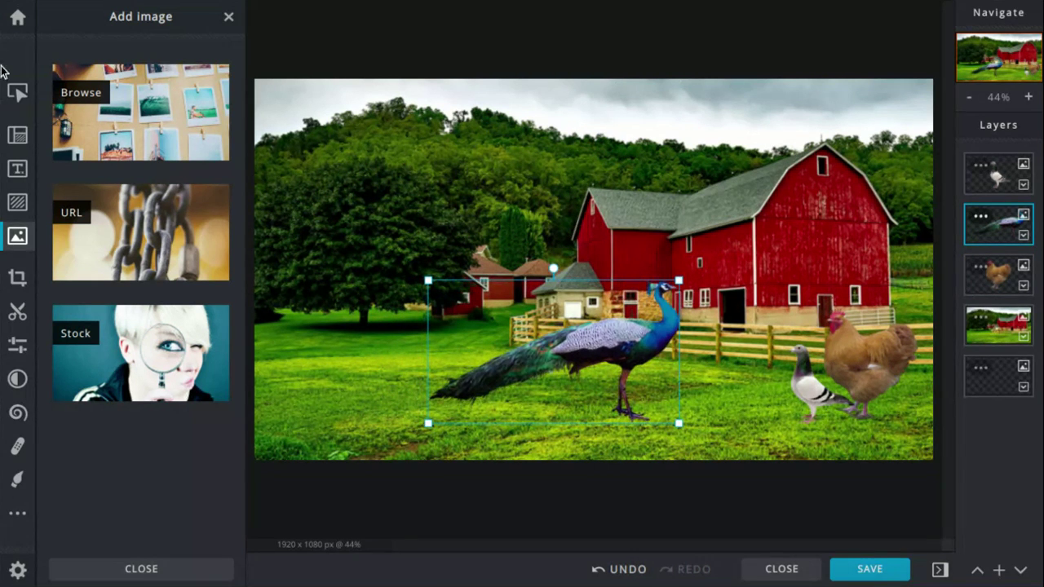
Flip the peacock horizontally and flip it back to face the pigeon and hen
{"action": "left_click", "coordinate": [17, 92]}
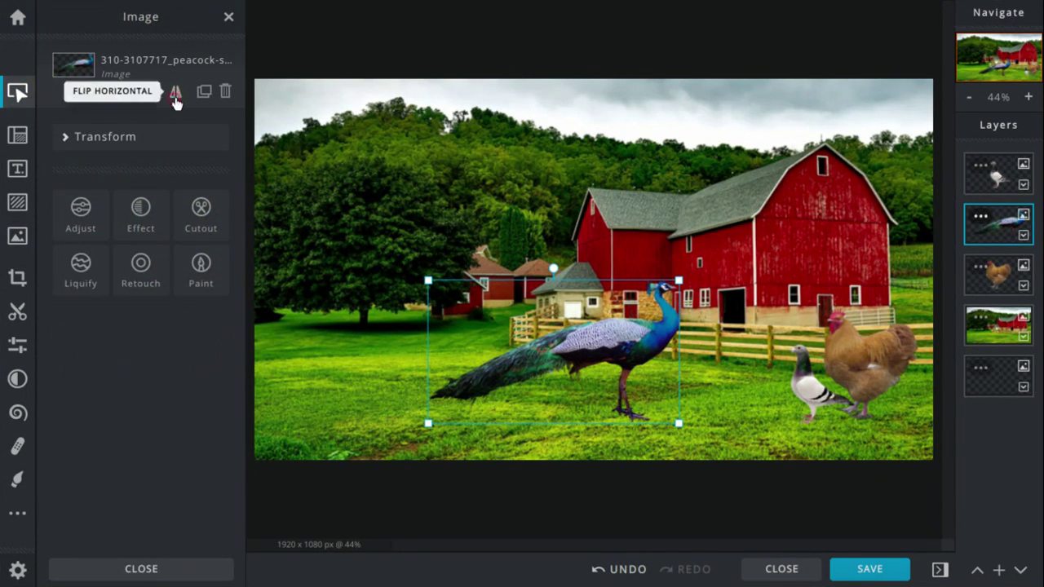
{"action": "left_click", "coordinate": [176, 95]}
{"action": "left_click", "coordinate": [176, 95]}
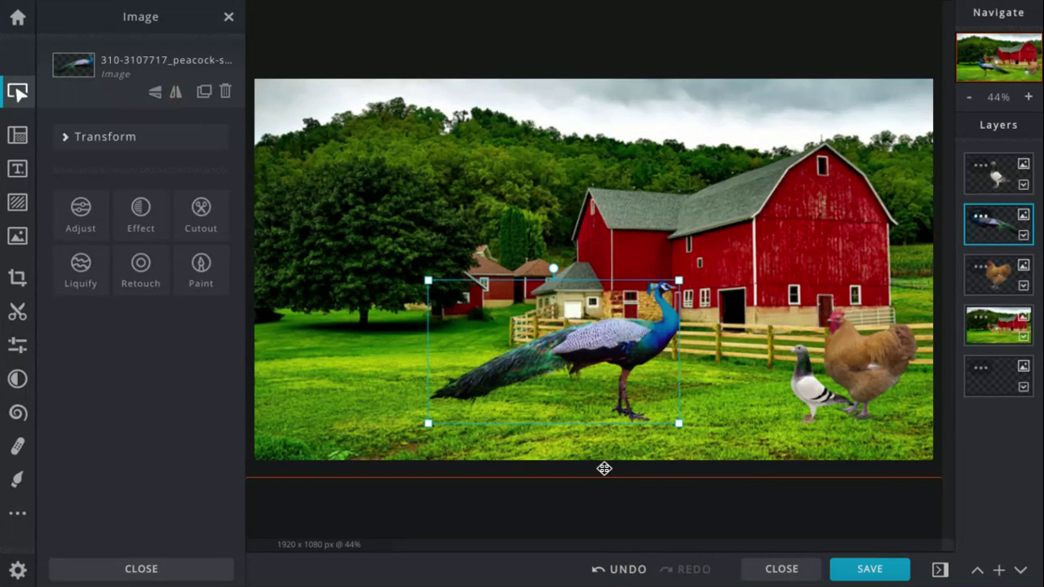
Nudge the peacock left, and delete it after moving it to the picture's right edge
{"action": "left_click", "coordinate": [620, 430]}
{"action": "mouse_move", "coordinate": [629, 383]}
{"action": "left_mouse_down"}
{"action": "mouse_move", "coordinate": [653, 428]}
{"action": "mouse_move", "coordinate": [610, 377]}
{"action": "left_mouse_up"}
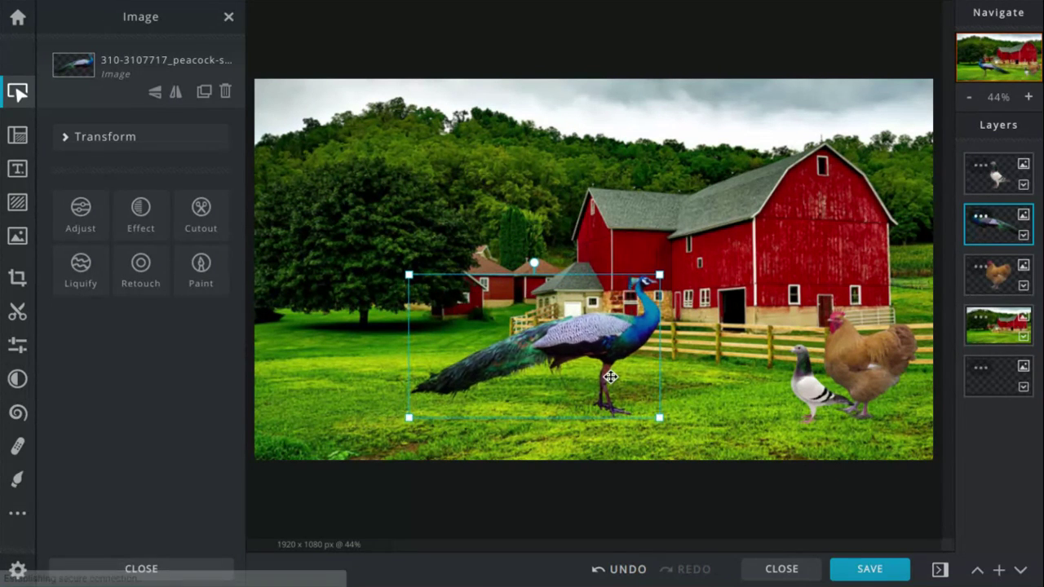
{"action": "left_click_drag", "start_coordinate": [607, 357], "coordinate": [934, 385]}
{"action": "key", "text": "Delete"}
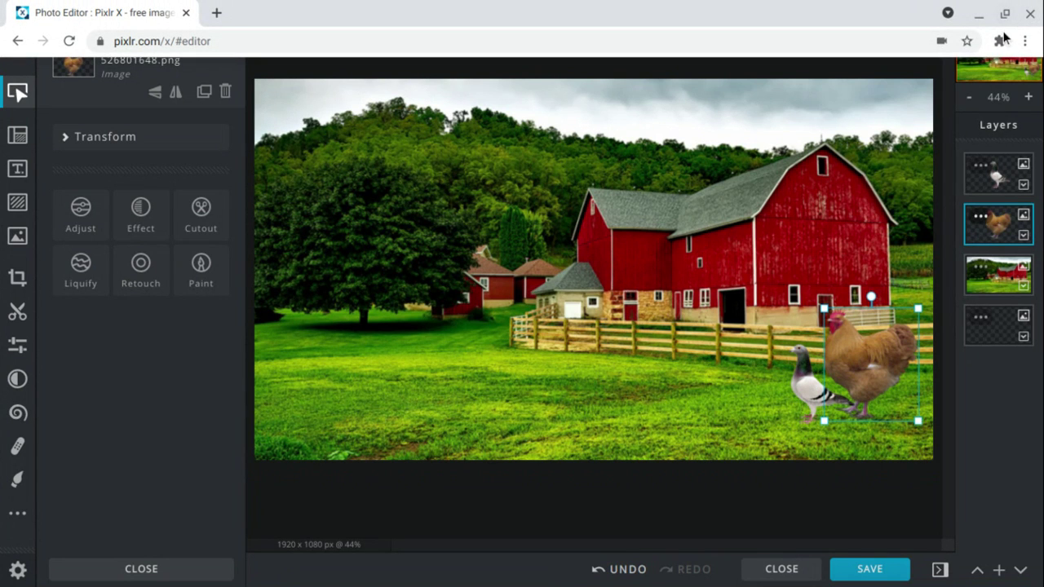
{"action": "left_click", "coordinate": [1002, 39]}
{"action": "left_click", "coordinate": [840, 158]}
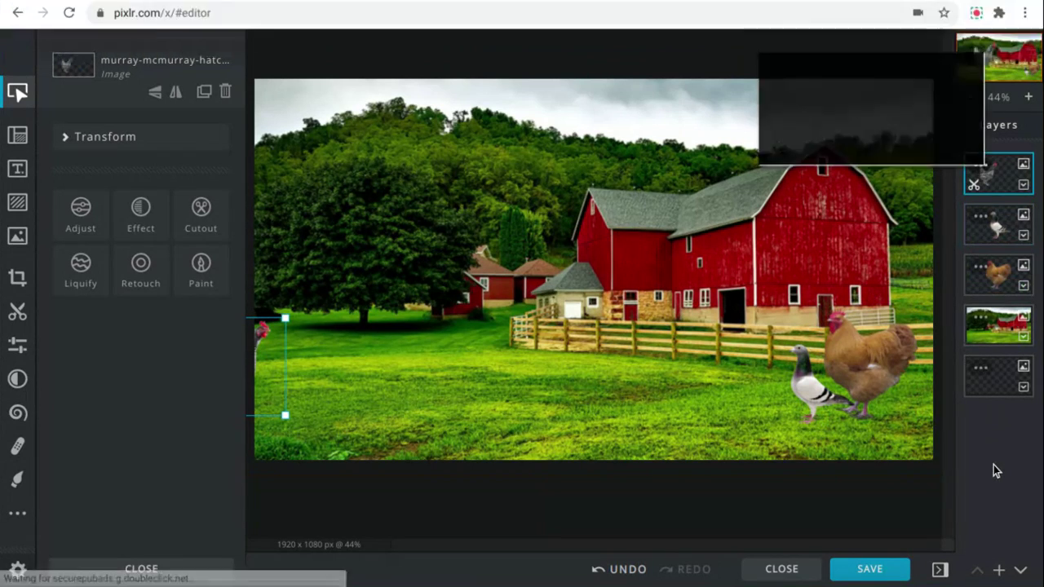
Bring the grey speckled hen in from the picture's left edge across the meadow to stand facing the pigeon
{"action": "left_click", "coordinate": [861, 365]}
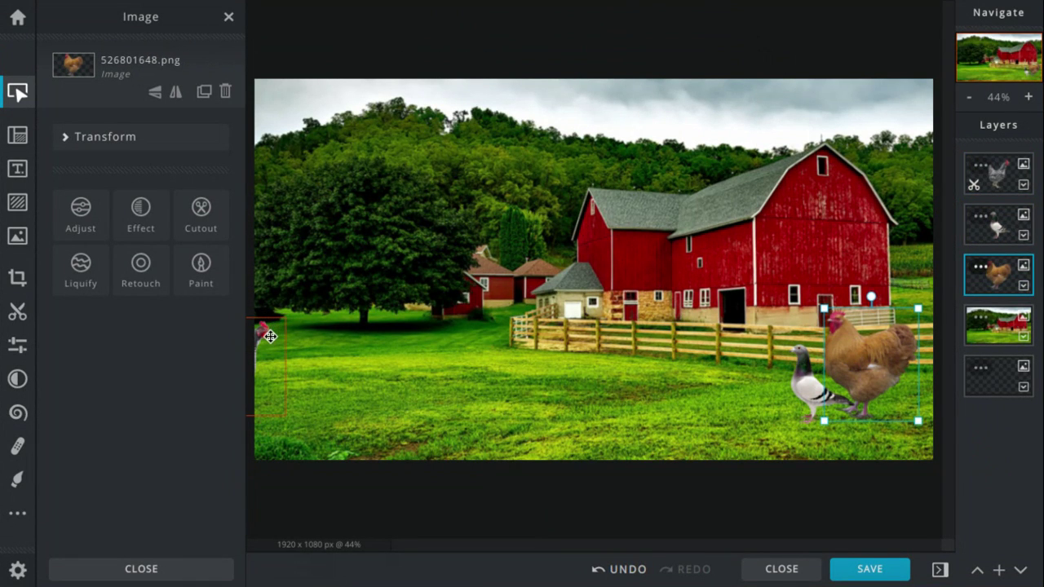
{"action": "left_click_drag", "start_coordinate": [282, 373], "coordinate": [346, 375]}
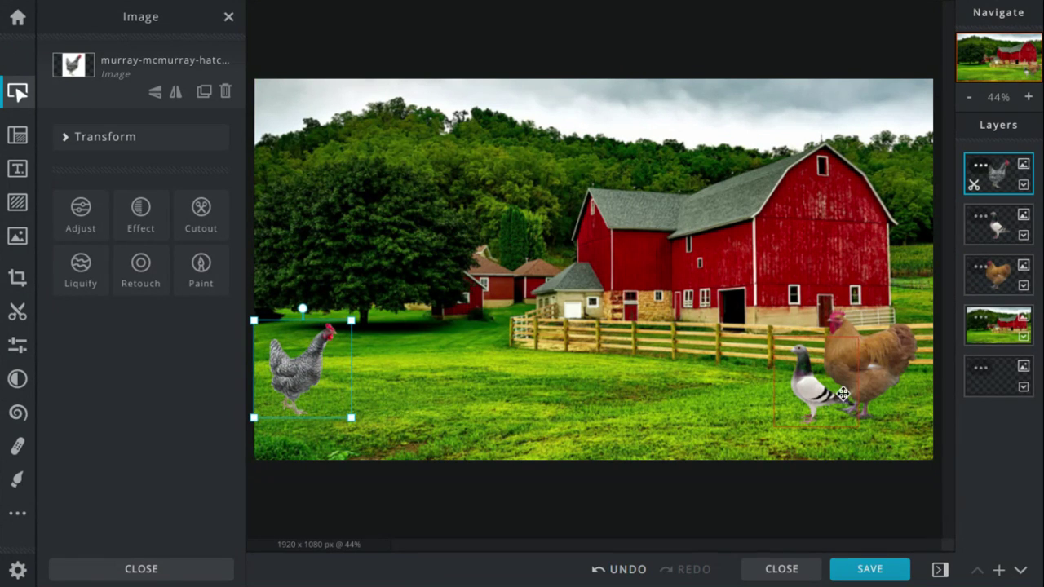
{"action": "left_click_drag", "start_coordinate": [300, 392], "coordinate": [715, 382]}
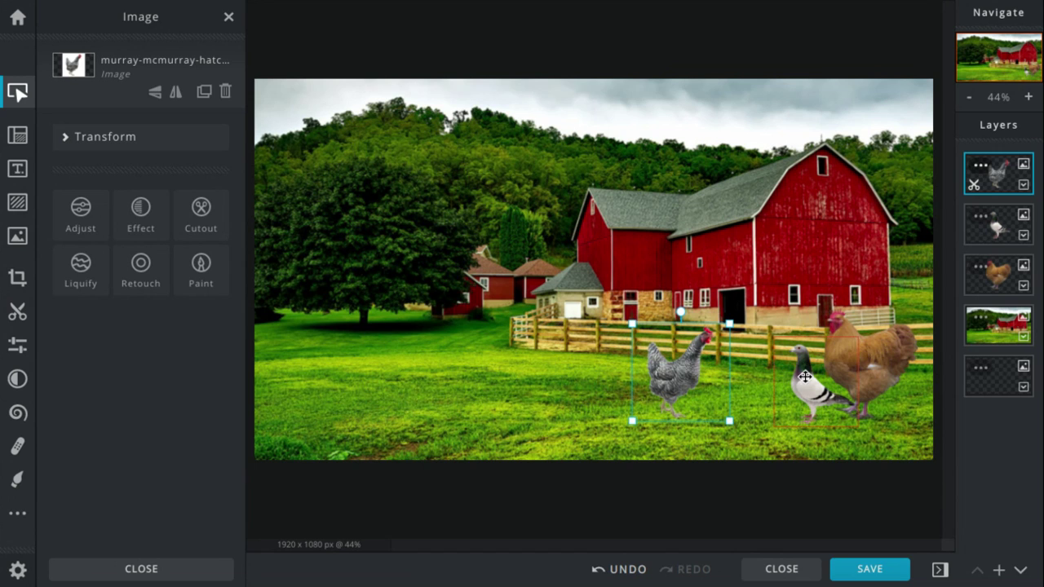
Nudge the grey speckled hen closer to the pigeon, and delete it after moving it to the picture's lower-right corner
{"action": "left_click", "coordinate": [866, 349]}
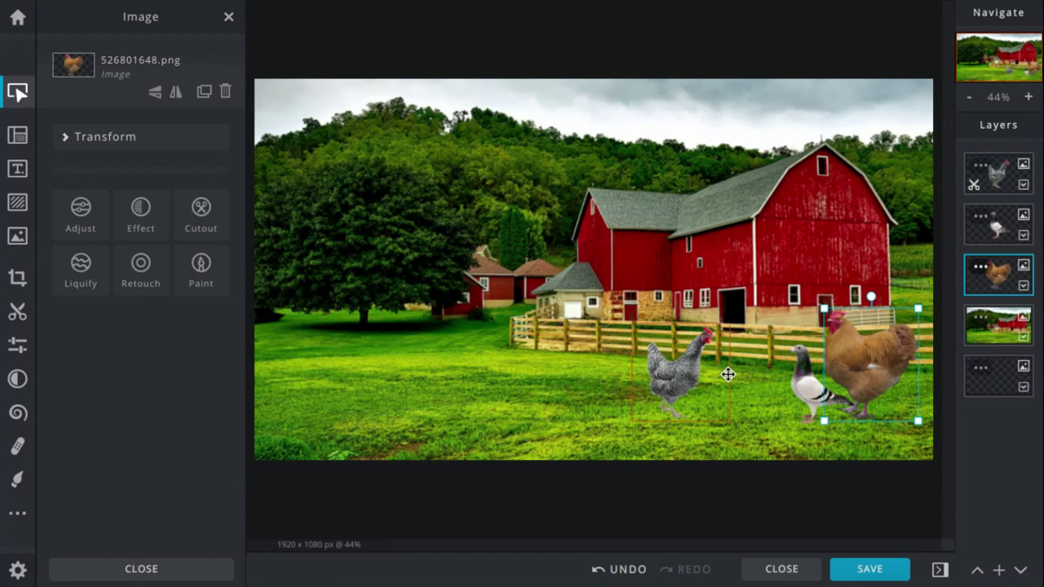
{"action": "left_click_drag", "start_coordinate": [716, 376], "coordinate": [732, 382]}
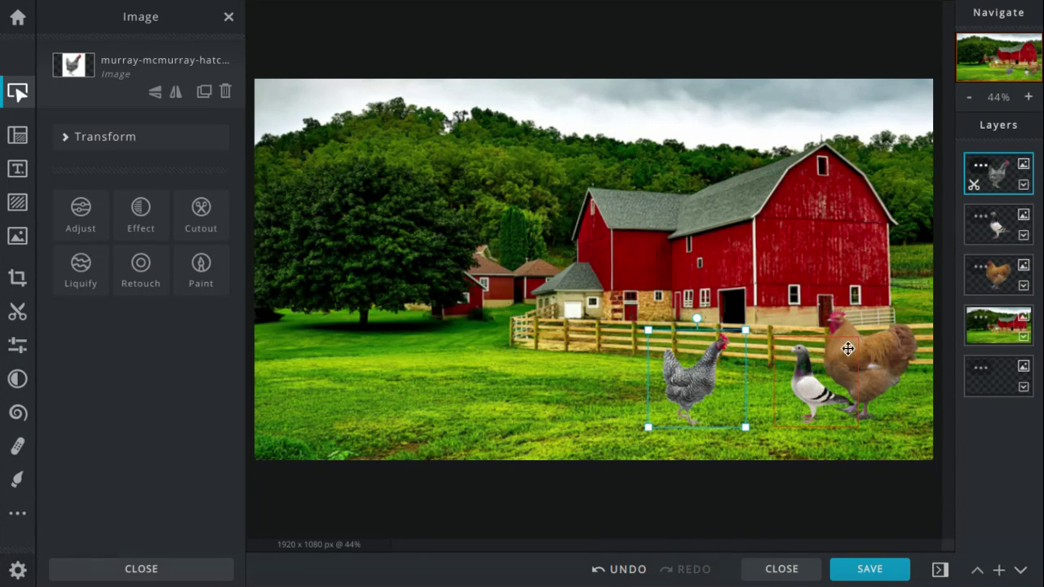
{"action": "left_click_drag", "start_coordinate": [696, 366], "coordinate": [930, 446]}
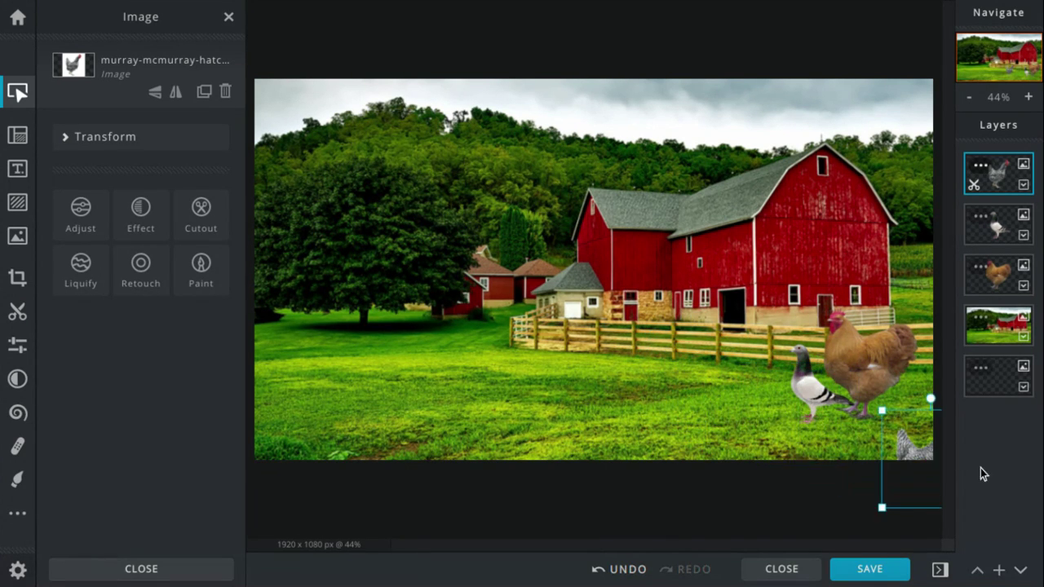
{"action": "key", "text": "Delete"}
Move the pigeon left, away from the brown hen, and flip it horizontally to face her
{"action": "left_click_drag", "start_coordinate": [791, 369], "coordinate": [729, 366]}
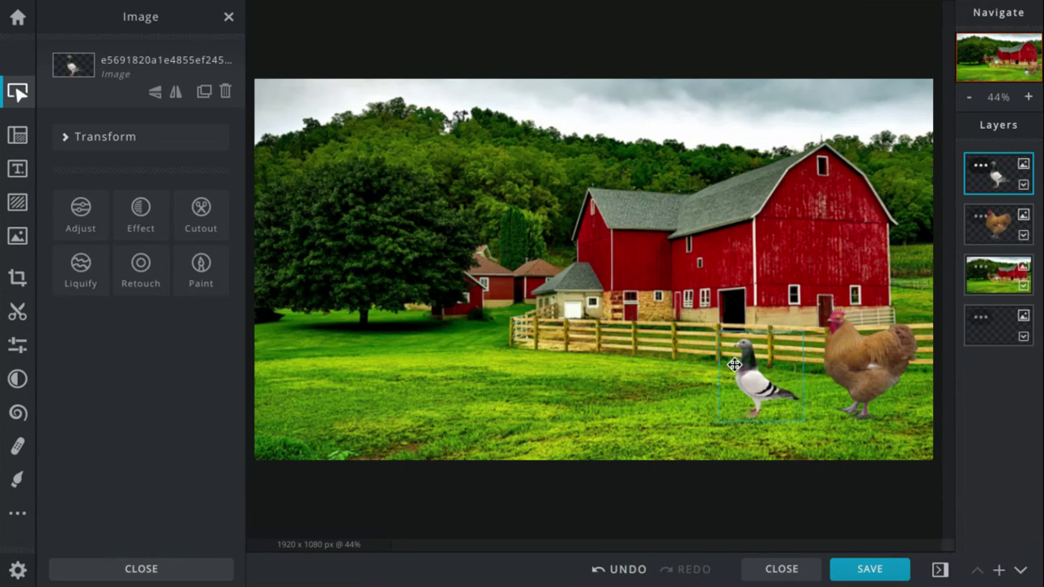
{"action": "left_click", "coordinate": [176, 93]}
{"action": "left_click_drag", "start_coordinate": [771, 380], "coordinate": [748, 365]}
Alternate the selection between the brown hen and the pigeon, and nudge the hen slightly toward the pigeon
{"action": "left_click", "coordinate": [834, 367]}
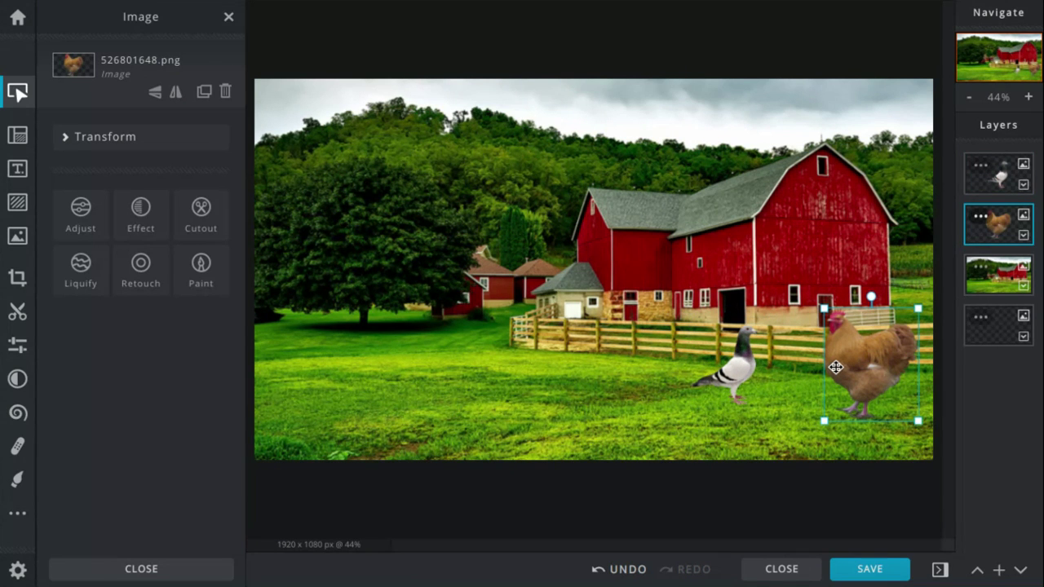
{"action": "left_click", "coordinate": [745, 367]}
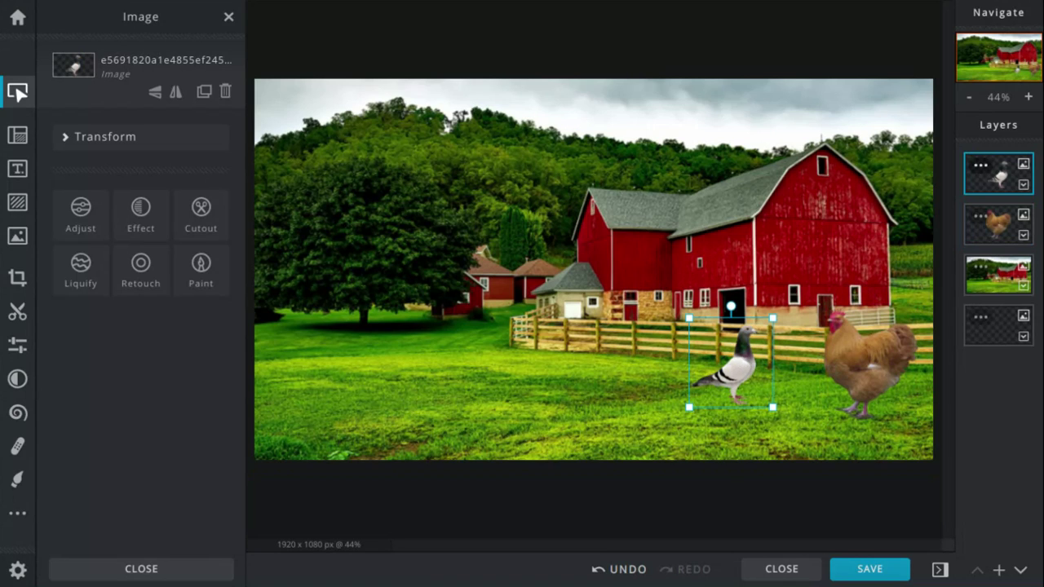
{"action": "left_click", "coordinate": [886, 361]}
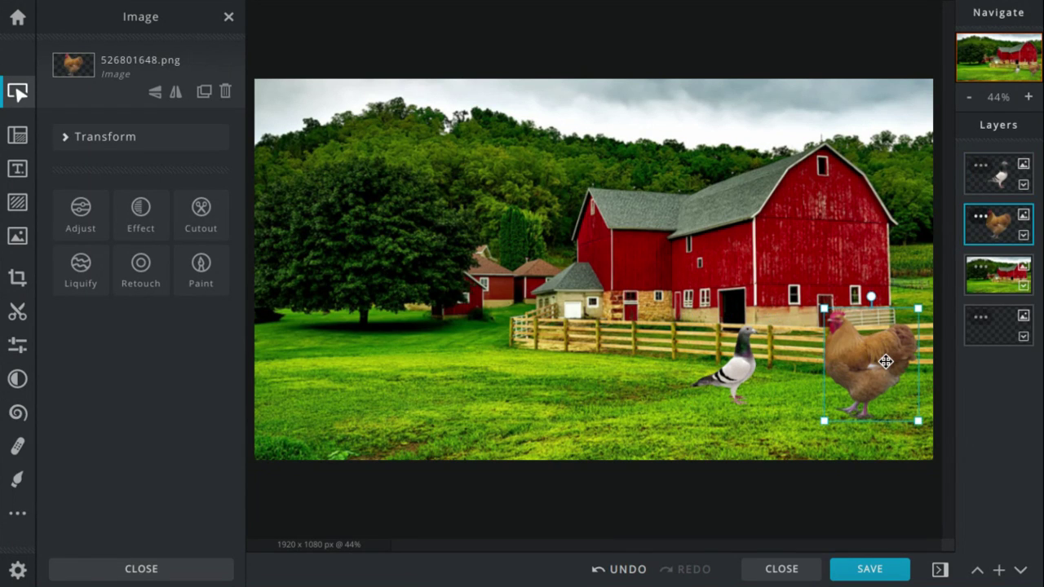
{"action": "left_click", "coordinate": [763, 355]}
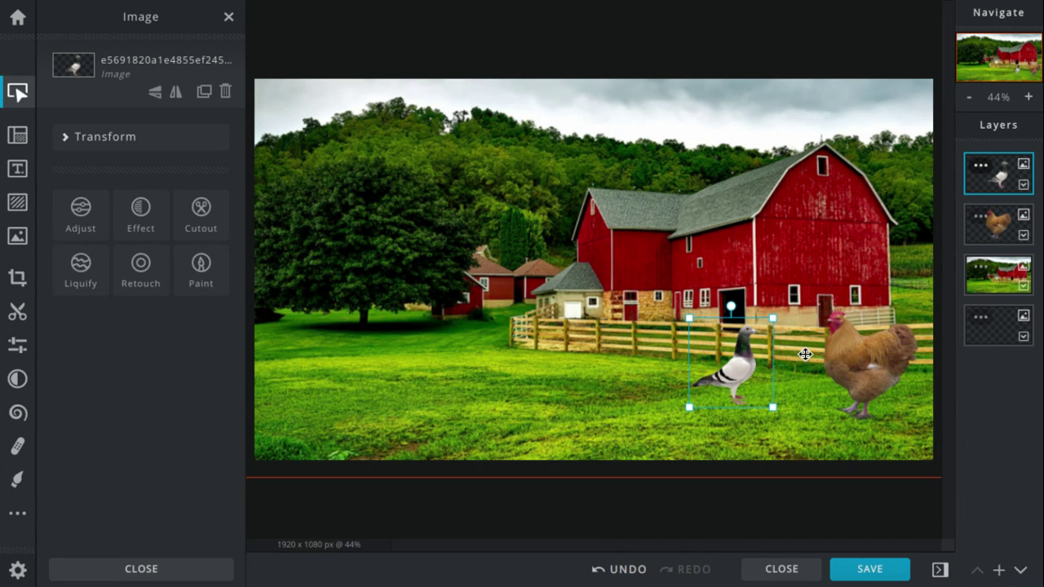
{"action": "left_click", "coordinate": [840, 347]}
{"action": "left_click_drag", "start_coordinate": [837, 345], "coordinate": [837, 345]}
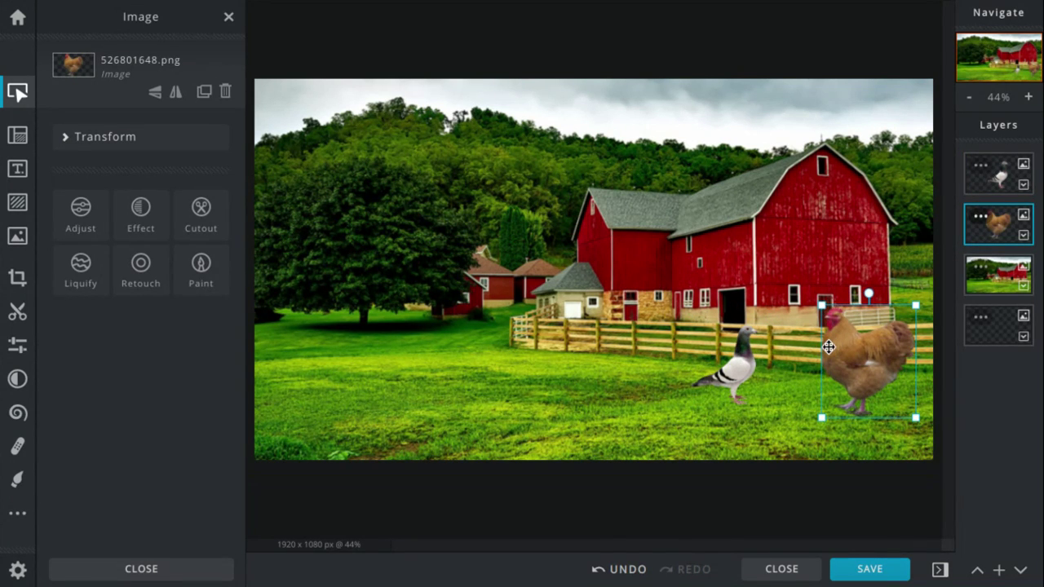
Nudge the pigeon and the brown hen slightly closer together, and alternate between them, ending with the pigeon selected
{"action": "left_click", "coordinate": [754, 355]}
{"action": "left_click_drag", "start_coordinate": [754, 355], "coordinate": [763, 357]}
{"action": "left_click_drag", "start_coordinate": [835, 346], "coordinate": [758, 355]}
{"action": "left_click", "coordinate": [895, 338]}
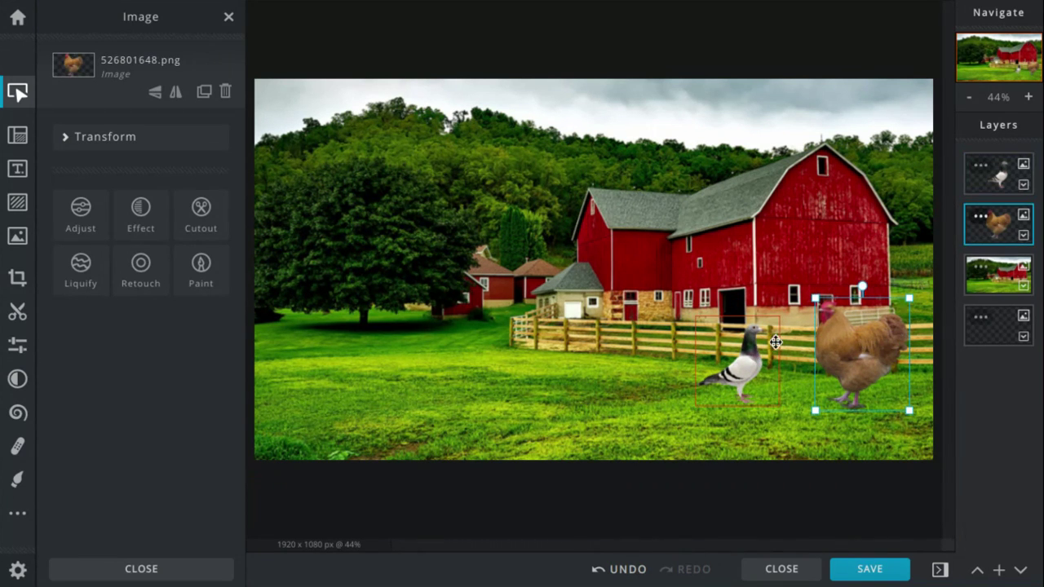
{"action": "left_click", "coordinate": [767, 356]}
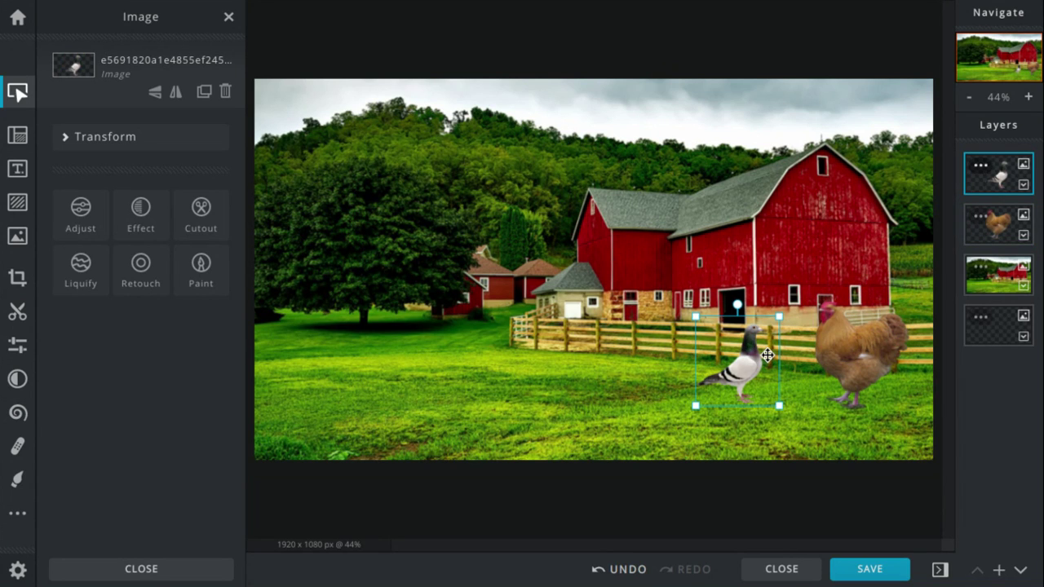
{"action": "left_click", "coordinate": [813, 345]}
{"action": "left_click", "coordinate": [818, 347]}
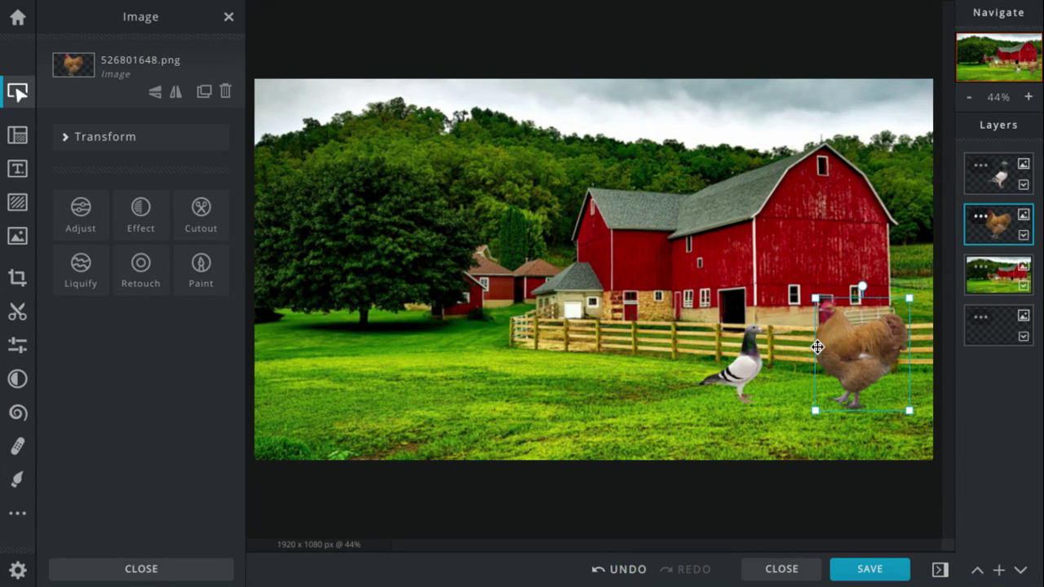
{"action": "left_click", "coordinate": [755, 377]}
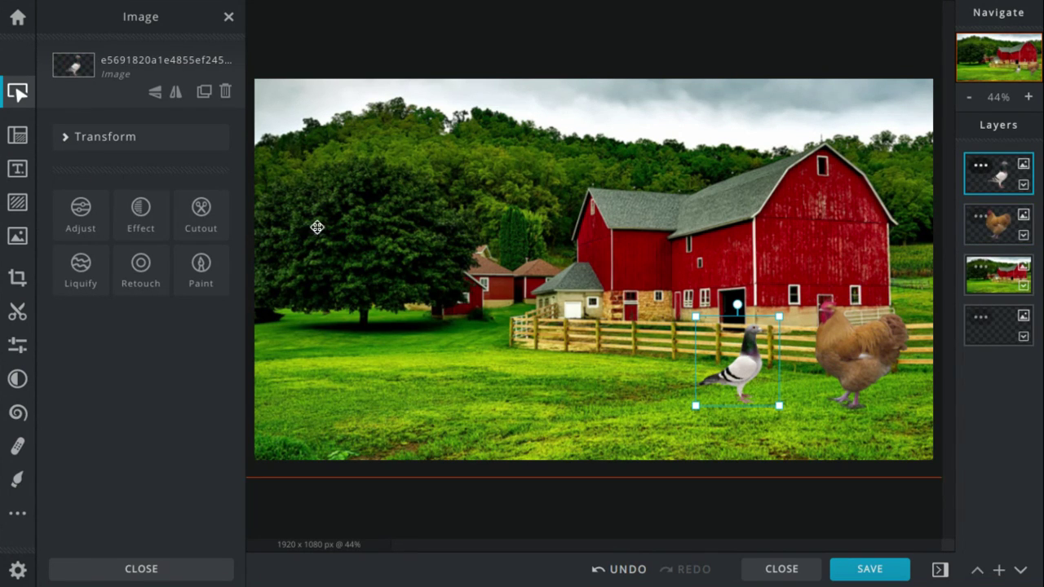
Flip the pigeon horizontally to face away from the brown hen, and delete it after moving it out of the picture
{"action": "left_click", "coordinate": [176, 93]}
{"action": "left_click", "coordinate": [176, 93]}
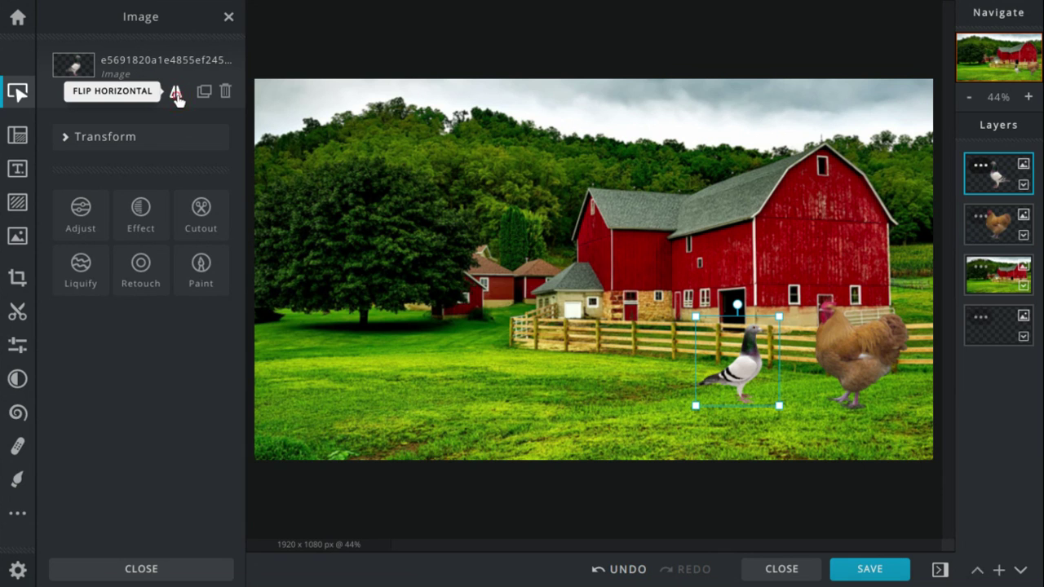
{"action": "left_click", "coordinate": [176, 93]}
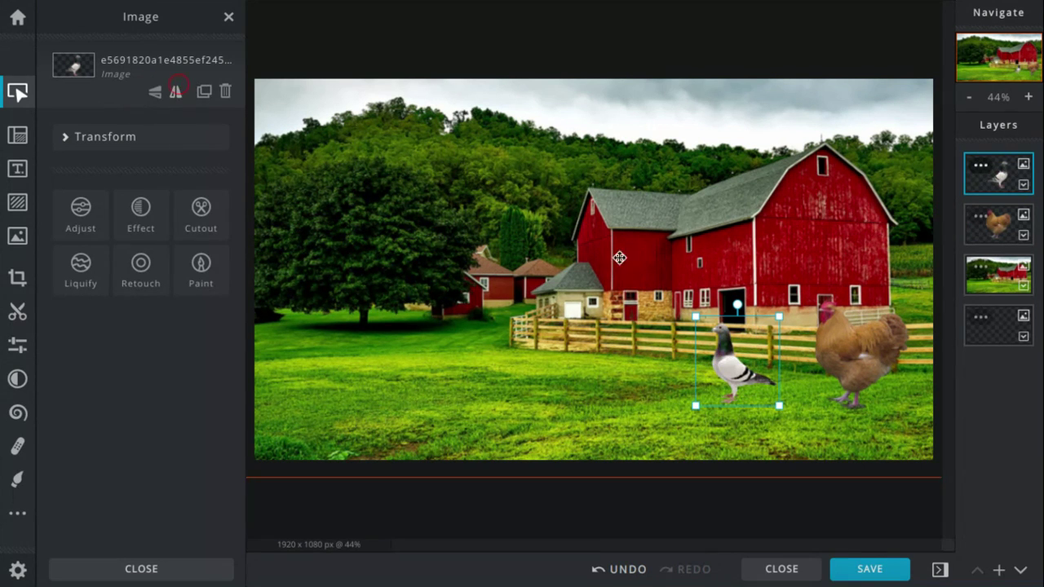
{"action": "left_click_drag", "start_coordinate": [754, 359], "coordinate": [147, 74]}
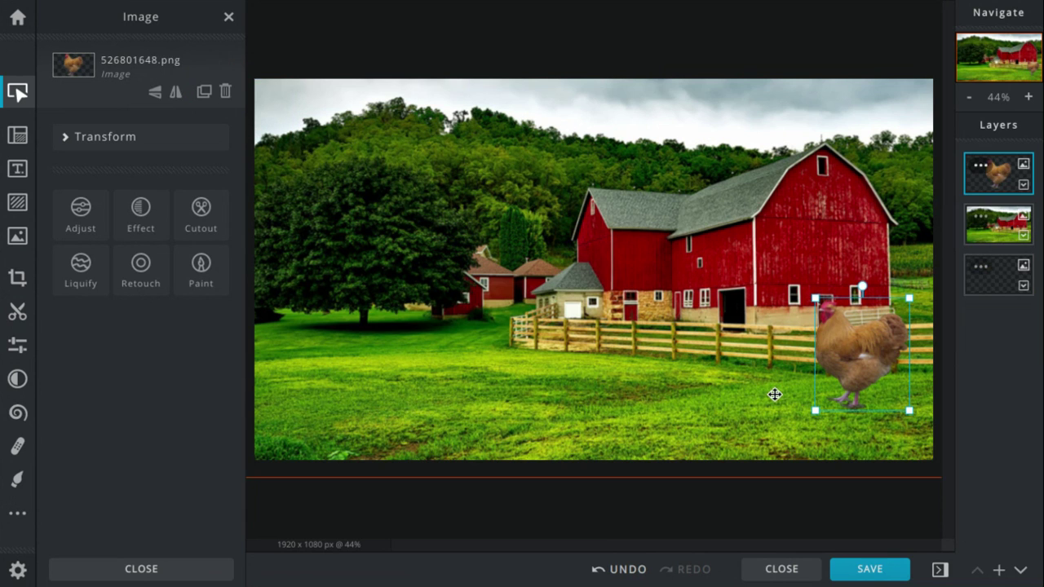
Move the brown hen to the middle of the meadow and flip it horizontally back and forth, ending facing right
{"action": "left_click_drag", "start_coordinate": [815, 344], "coordinate": [609, 352]}
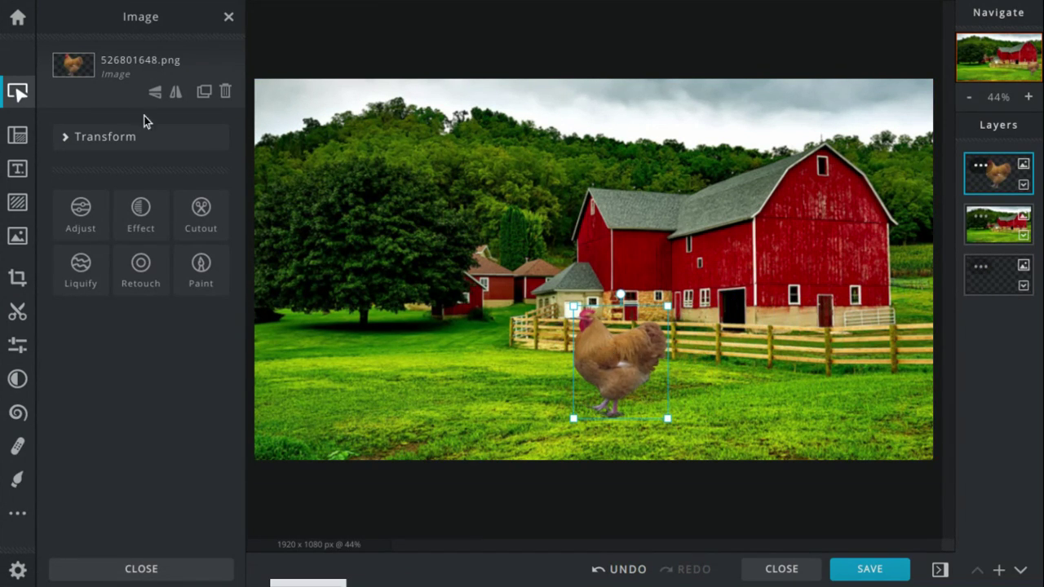
{"action": "left_click", "coordinate": [176, 92]}
{"action": "left_click", "coordinate": [176, 92]}
{"action": "left_click", "coordinate": [176, 92]}
{"action": "left_click", "coordinate": [176, 92]}
{"action": "left_click", "coordinate": [176, 92]}
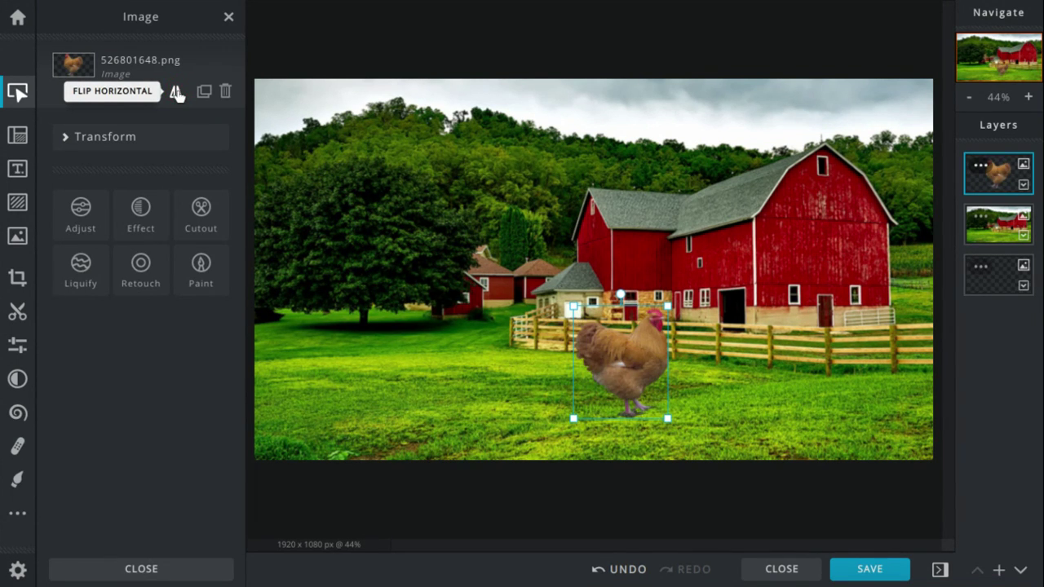
Move the brown hen to the picture's right edge and delete it
{"action": "left_click_drag", "start_coordinate": [618, 368], "coordinate": [914, 383]}
{"action": "key", "text": "Delete"}
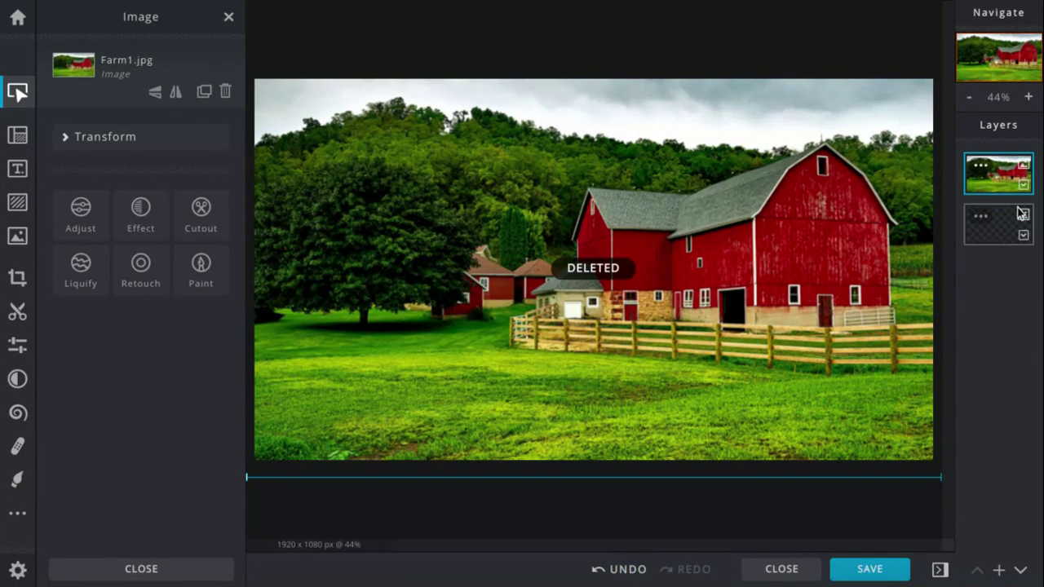
{"action": "mouse_move", "coordinate": [1007, 6]}
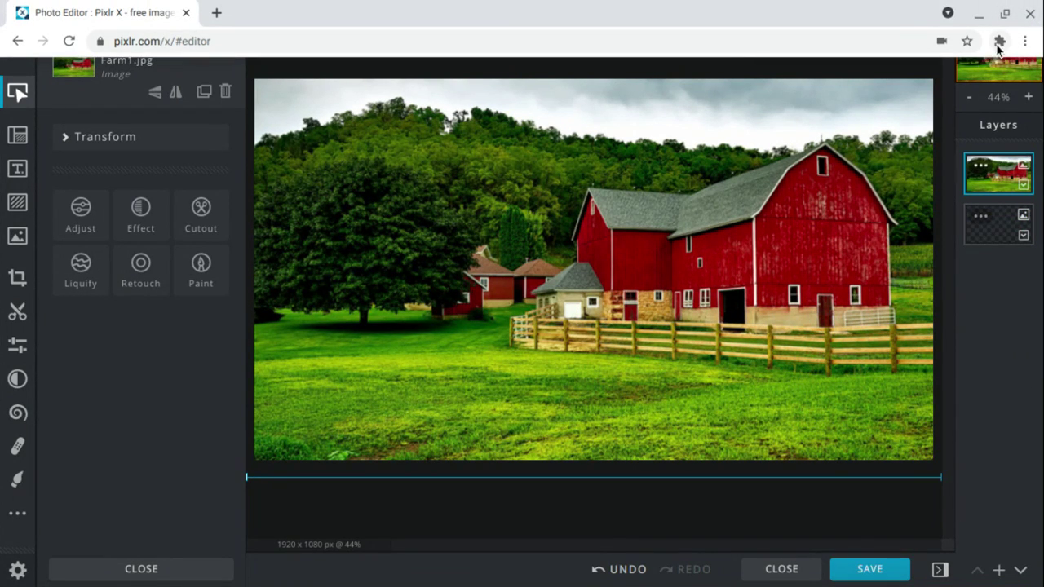
{"action": "left_click", "coordinate": [999, 42]}
{"action": "left_click", "coordinate": [851, 147]}
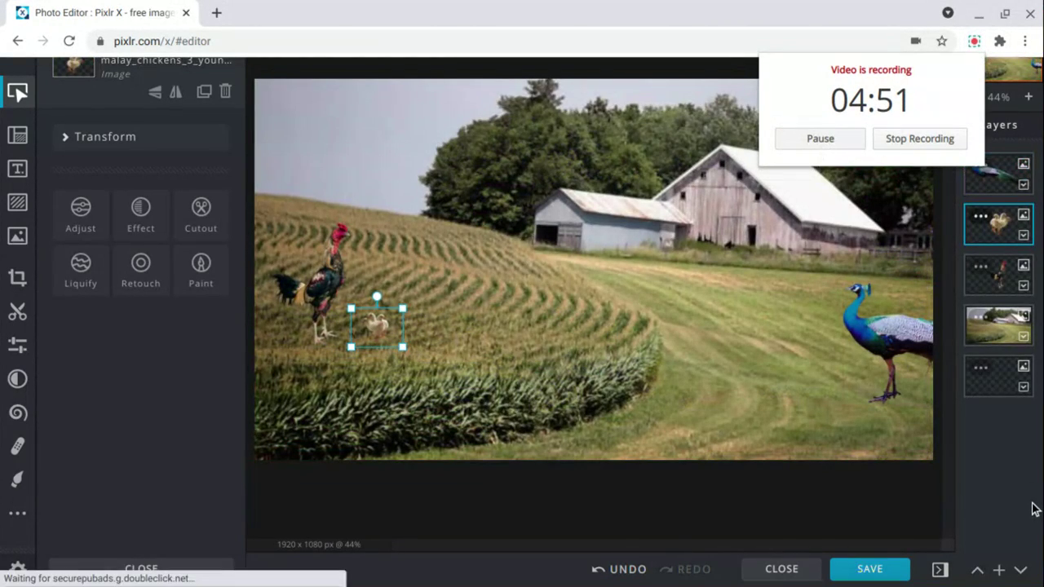
Rotate the rooster clockwise near the picture's left edge to lean toward the chicks, and bring the whole peacock into the field
{"action": "left_click_drag", "start_coordinate": [308, 287], "coordinate": [300, 292]}
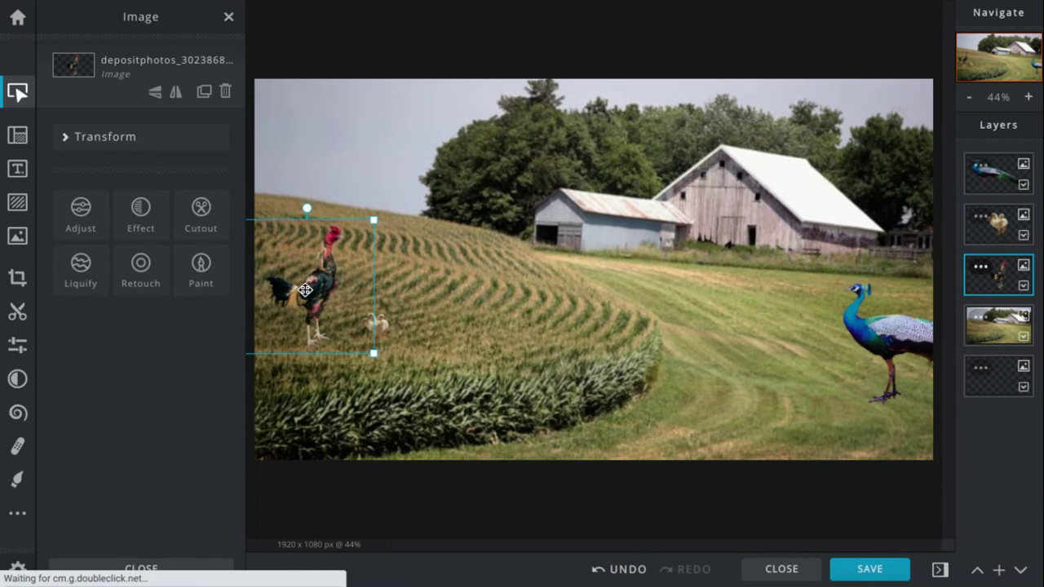
{"action": "mouse_move", "coordinate": [316, 210]}
{"action": "left_mouse_down"}
{"action": "mouse_move", "coordinate": [345, 211]}
{"action": "mouse_move", "coordinate": [331, 217]}
{"action": "left_mouse_up"}
{"action": "left_click_drag", "start_coordinate": [383, 317], "coordinate": [331, 301]}
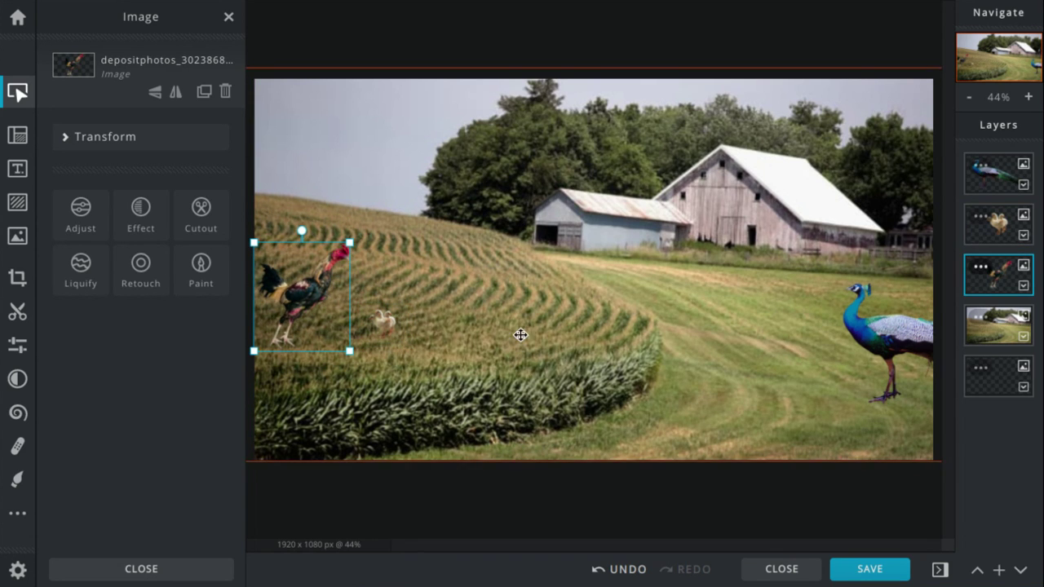
{"action": "left_click_drag", "start_coordinate": [906, 297], "coordinate": [765, 294]}
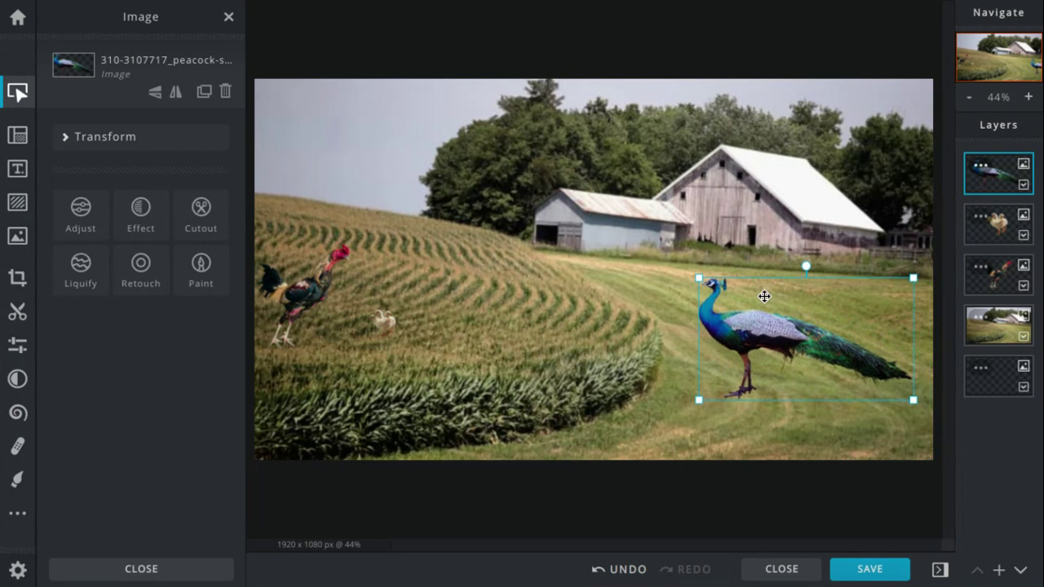
Rotate the rooster back upright, and place the chicks behind it, flipped horizontally
{"action": "left_click", "coordinate": [325, 258]}
{"action": "left_click_drag", "start_coordinate": [302, 233], "coordinate": [276, 237]}
{"action": "left_click_drag", "start_coordinate": [298, 299], "coordinate": [305, 329]}
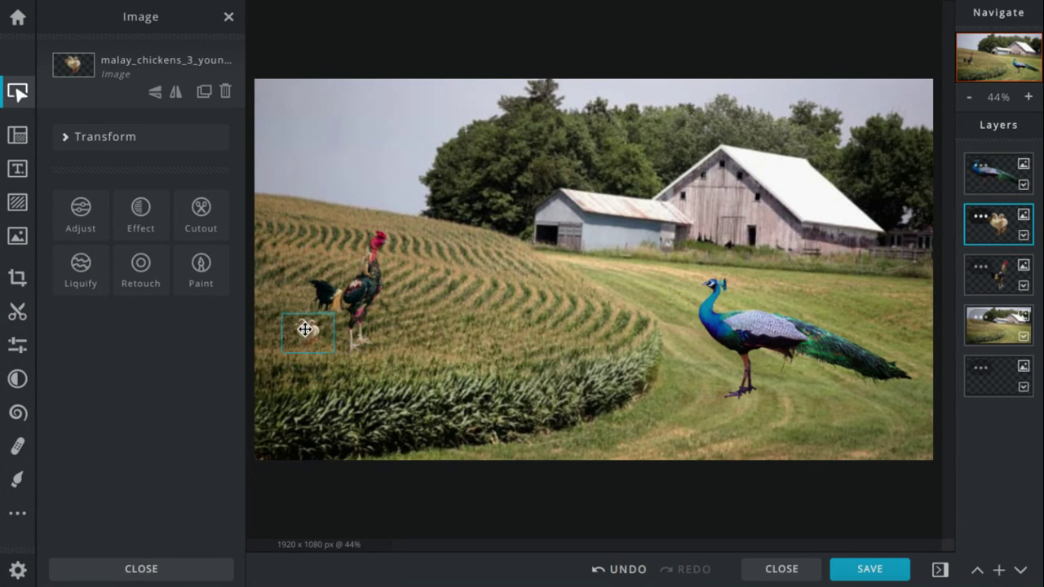
{"action": "left_click", "coordinate": [174, 92]}
Move the rooster across the cornfield toward the peacock and flip it horizontally to face the chicks
{"action": "left_click_drag", "start_coordinate": [383, 265], "coordinate": [550, 288]}
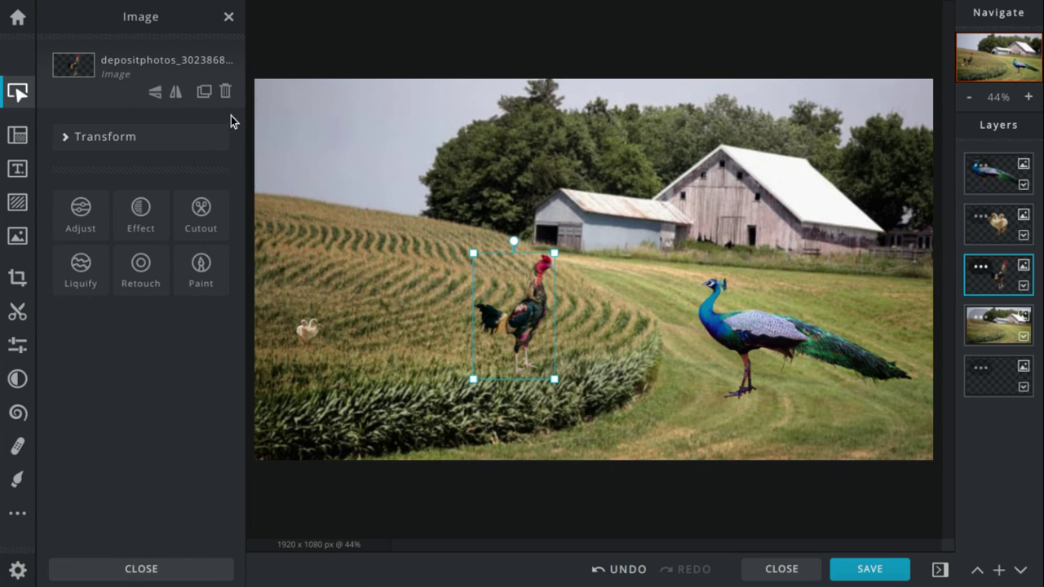
{"action": "left_click", "coordinate": [177, 91]}
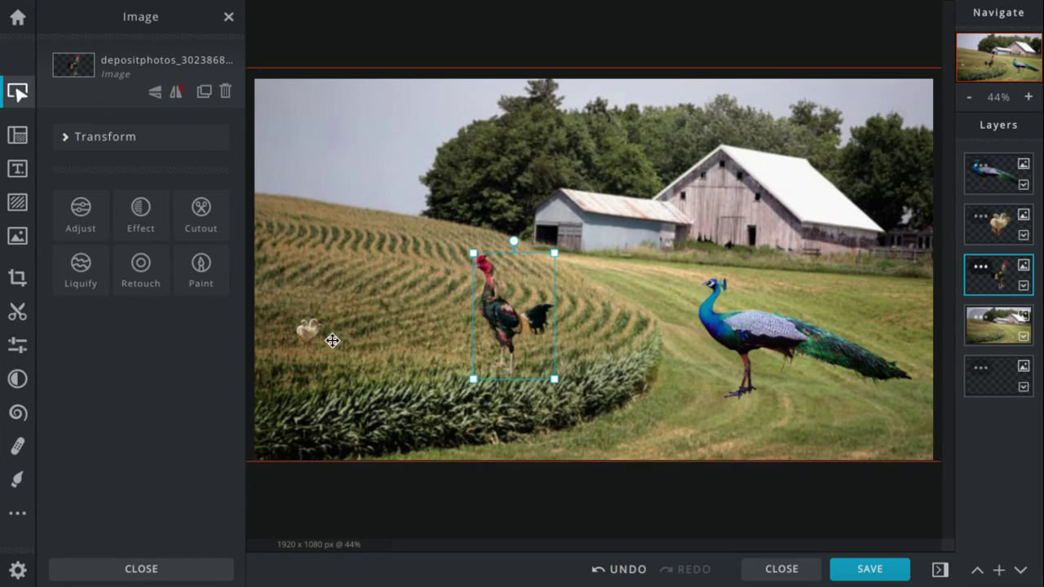
Delete the chicks after moving them to the picture's left edge, and flip the rooster back to face the peacock
{"action": "left_click", "coordinate": [313, 326]}
{"action": "key", "text": "Delete"}
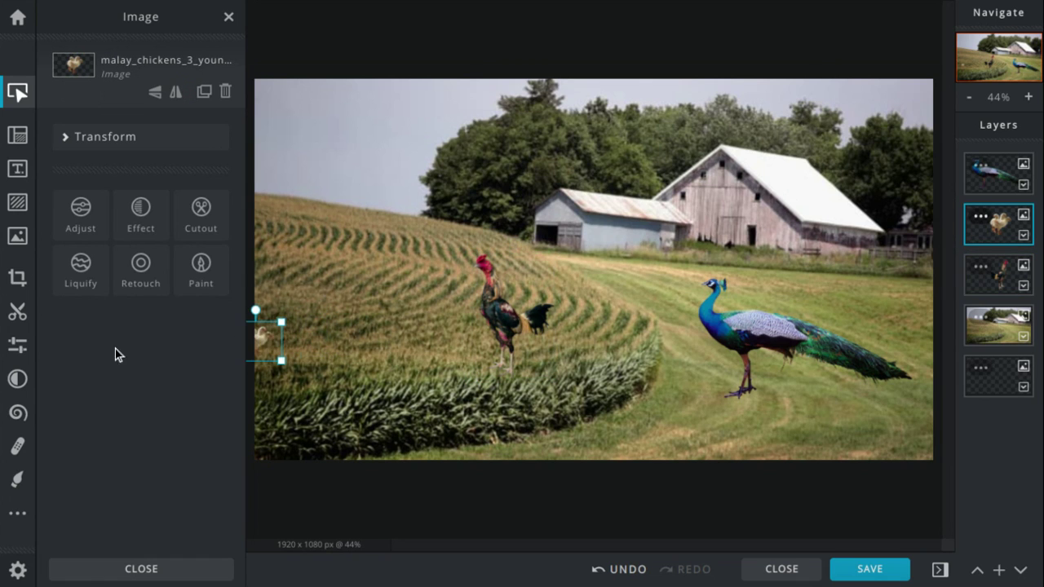
{"action": "left_click", "coordinate": [178, 91]}
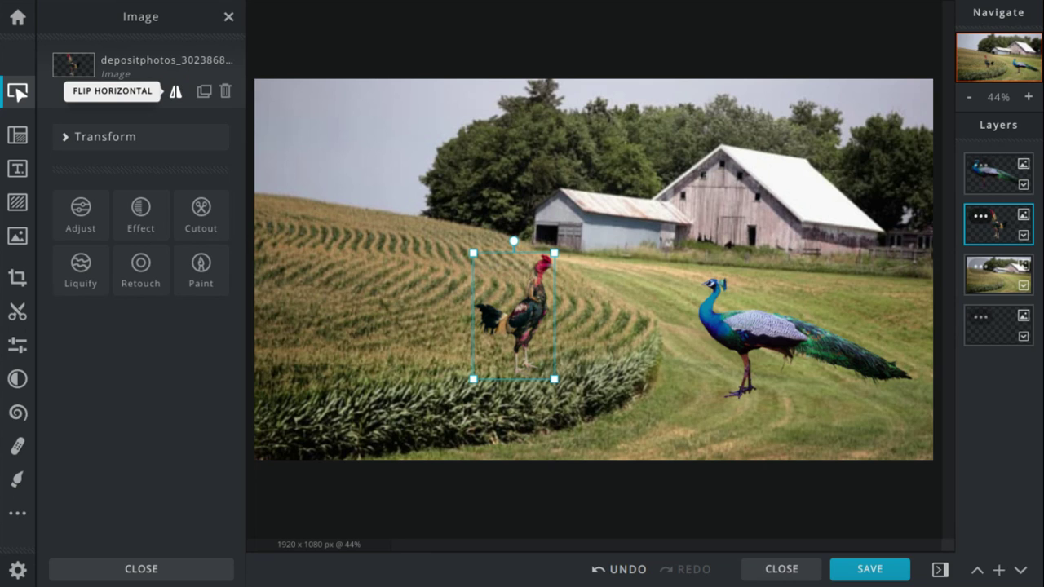
Alternate between the peacock and the rooster, and move both toward each other at the cornfield's edge
{"action": "left_click", "coordinate": [783, 299]}
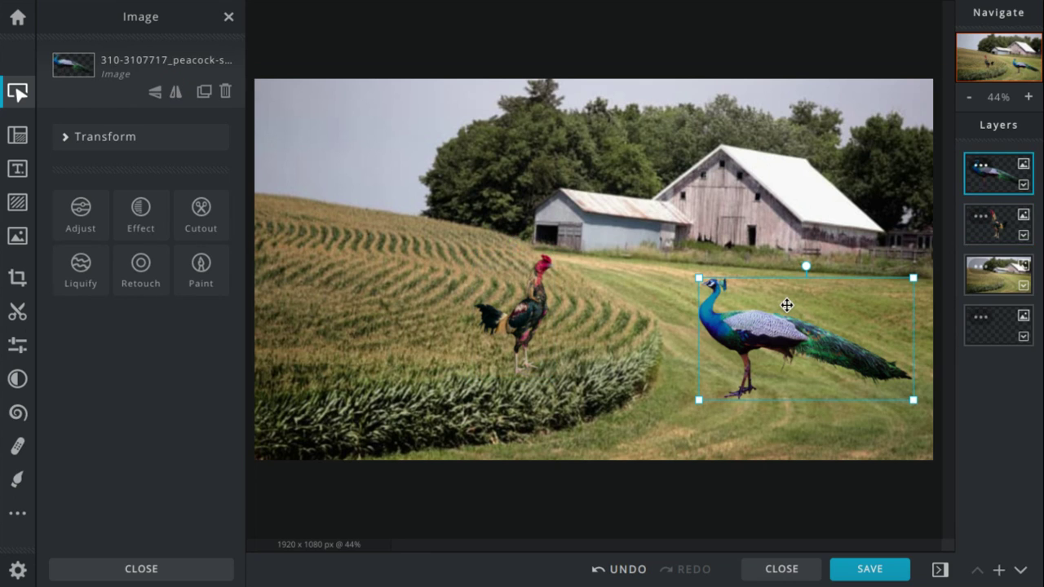
{"action": "left_click", "coordinate": [545, 303]}
{"action": "left_click", "coordinate": [815, 341]}
{"action": "left_click_drag", "start_coordinate": [821, 341], "coordinate": [790, 335]}
{"action": "left_click_drag", "start_coordinate": [552, 323], "coordinate": [601, 330]}
Nudge the peacock a little closer to the rooster, ending with the rooster selected
{"action": "left_click", "coordinate": [769, 351]}
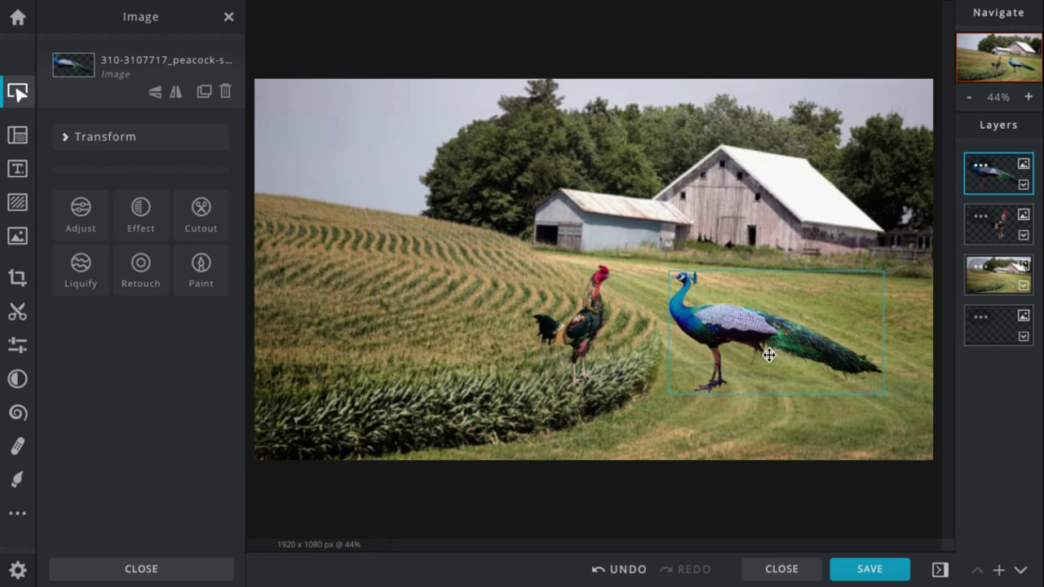
{"action": "left_click", "coordinate": [584, 331]}
{"action": "left_click_drag", "start_coordinate": [700, 328], "coordinate": [690, 332]}
{"action": "left_click", "coordinate": [601, 327]}
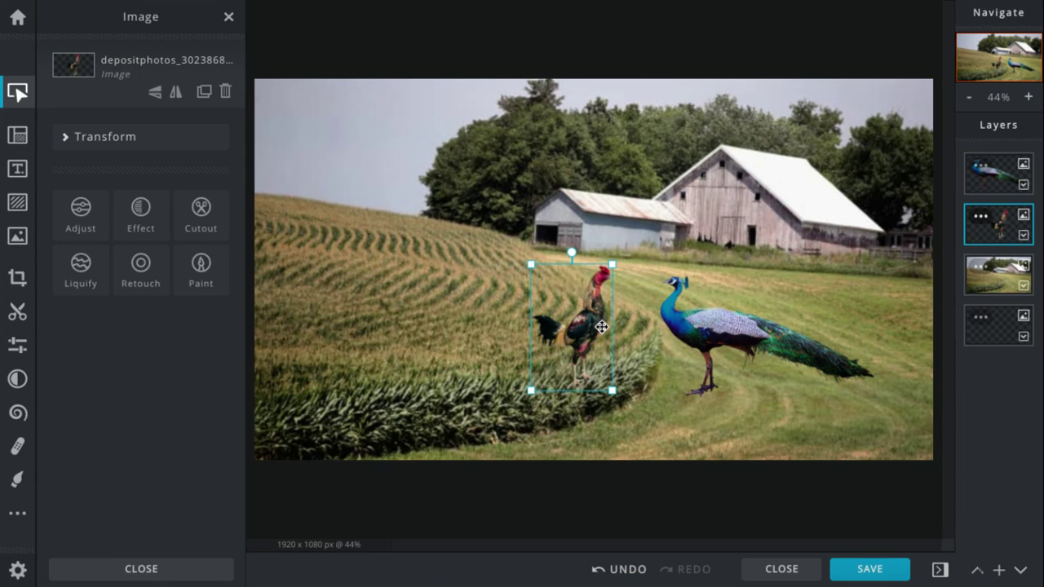
Alternate between the peacock and the rooster, moving the rooster closer to the peacock at the cornfield's edge
{"action": "left_click", "coordinate": [773, 330]}
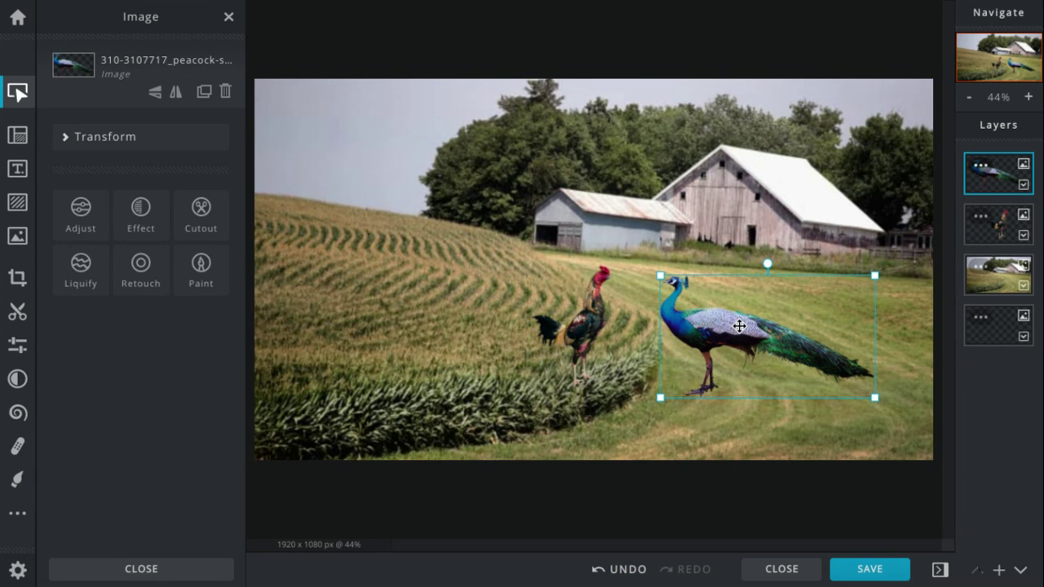
{"action": "left_click", "coordinate": [594, 288]}
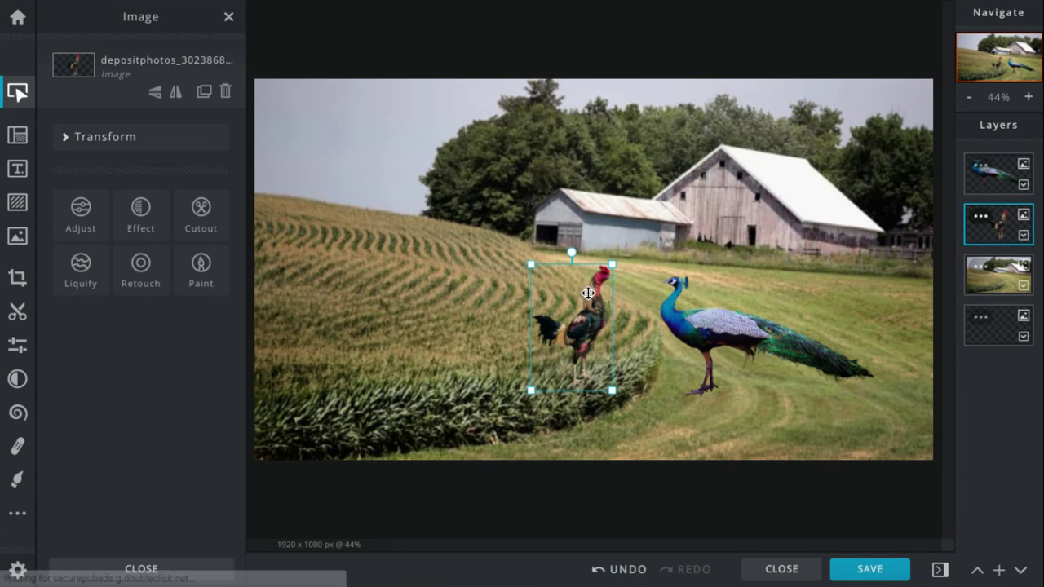
{"action": "left_click_drag", "start_coordinate": [714, 311], "coordinate": [711, 313]}
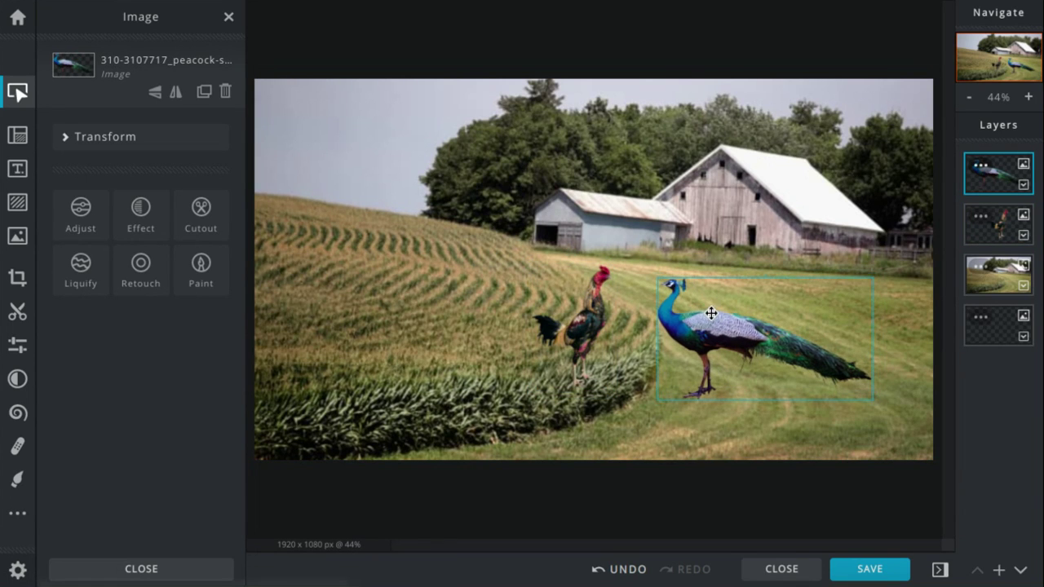
{"action": "left_click_drag", "start_coordinate": [601, 317], "coordinate": [621, 317]}
{"action": "left_click", "coordinate": [694, 289]}
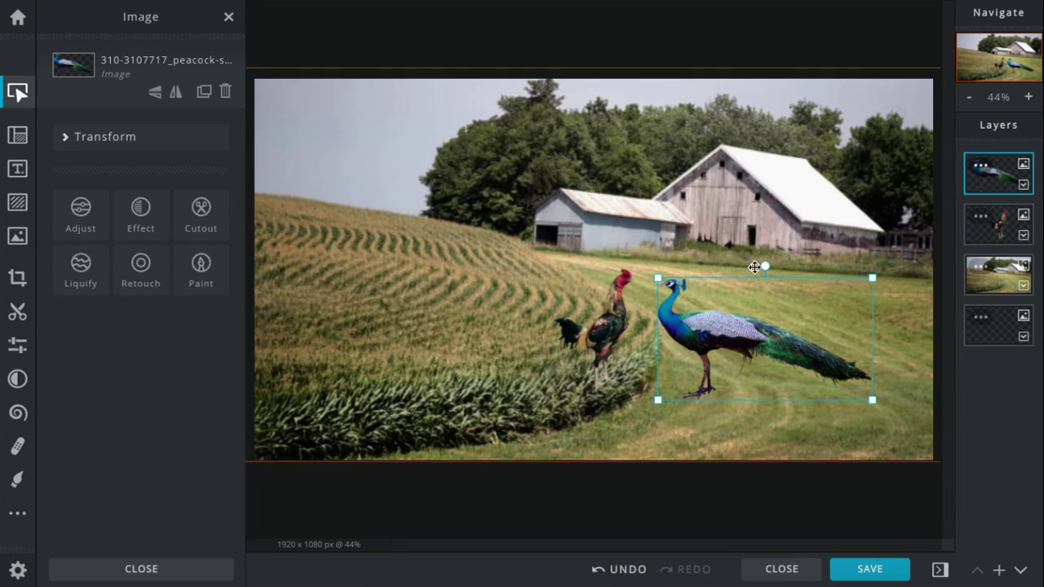
{"action": "mouse_move", "coordinate": [772, 268]}
{"action": "left_mouse_down"}
{"action": "mouse_move", "coordinate": [794, 274]}
{"action": "mouse_move", "coordinate": [726, 301]}
{"action": "mouse_move", "coordinate": [778, 285]}
{"action": "mouse_move", "coordinate": [770, 281]}
{"action": "left_mouse_up"}
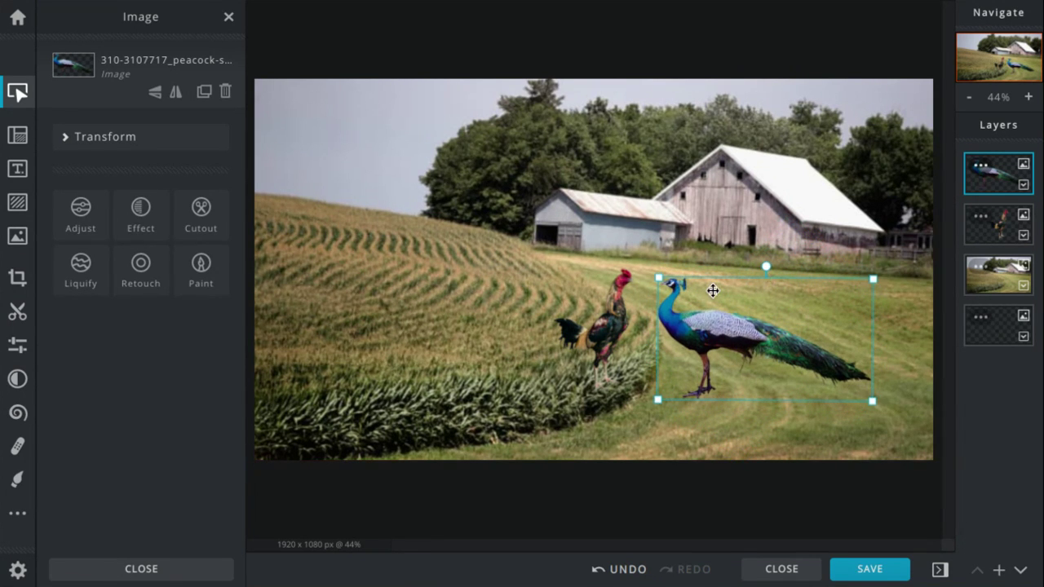
Nudge the rooster and the peacock slightly apart, and bring them face to face again at the cornfield's edge
{"action": "mouse_move", "coordinate": [610, 310]}
{"action": "left_mouse_down"}
{"action": "mouse_move", "coordinate": [545, 310]}
{"action": "mouse_move", "coordinate": [606, 303]}
{"action": "mouse_move", "coordinate": [607, 316]}
{"action": "mouse_move", "coordinate": [598, 312]}
{"action": "left_mouse_up"}
{"action": "left_click_drag", "start_coordinate": [788, 326], "coordinate": [796, 326]}
{"action": "left_click", "coordinate": [625, 303]}
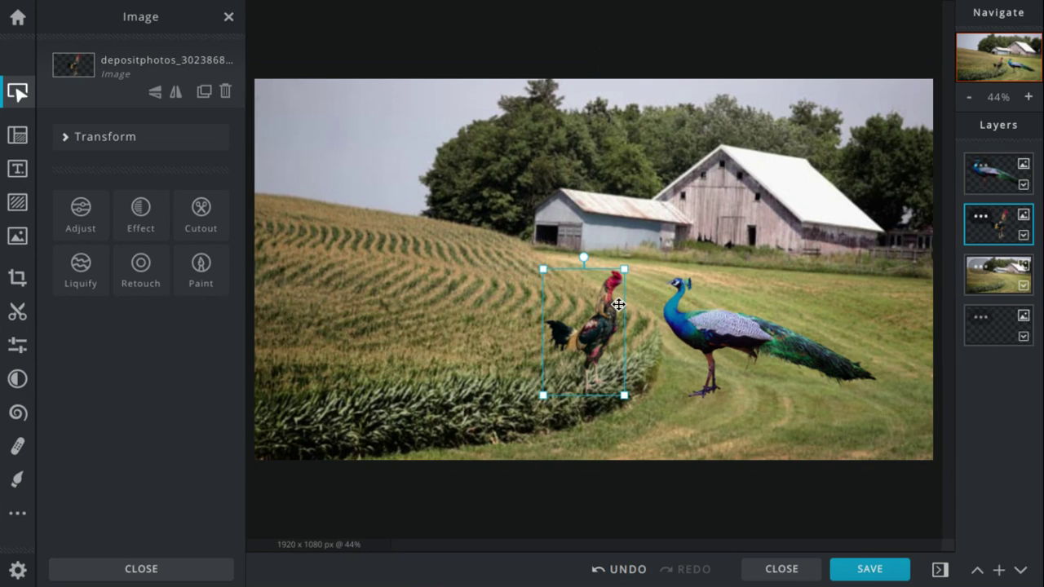
{"action": "left_click_drag", "start_coordinate": [620, 304], "coordinate": [626, 304]}
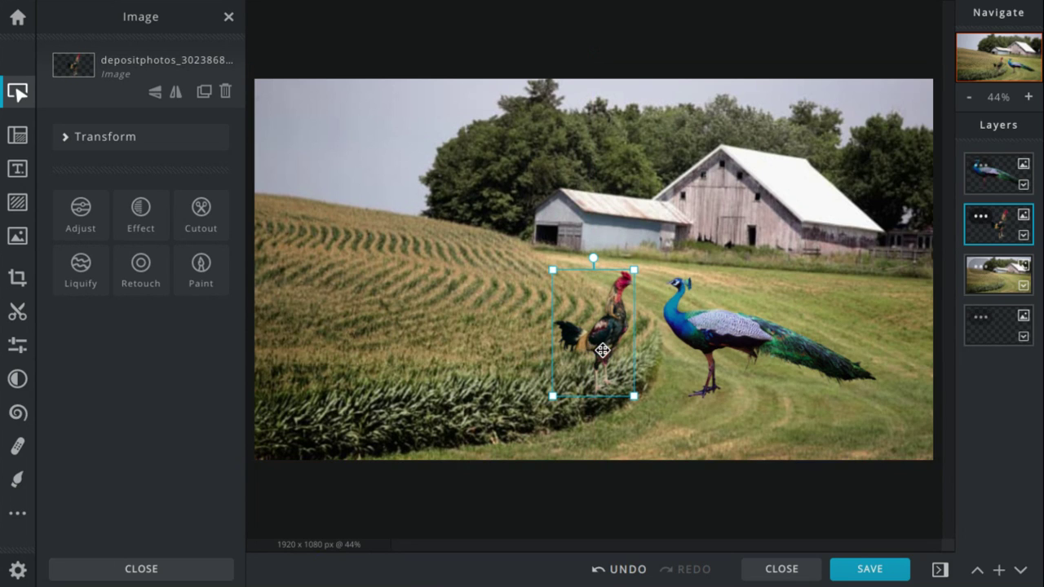
{"action": "left_click", "coordinate": [722, 333]}
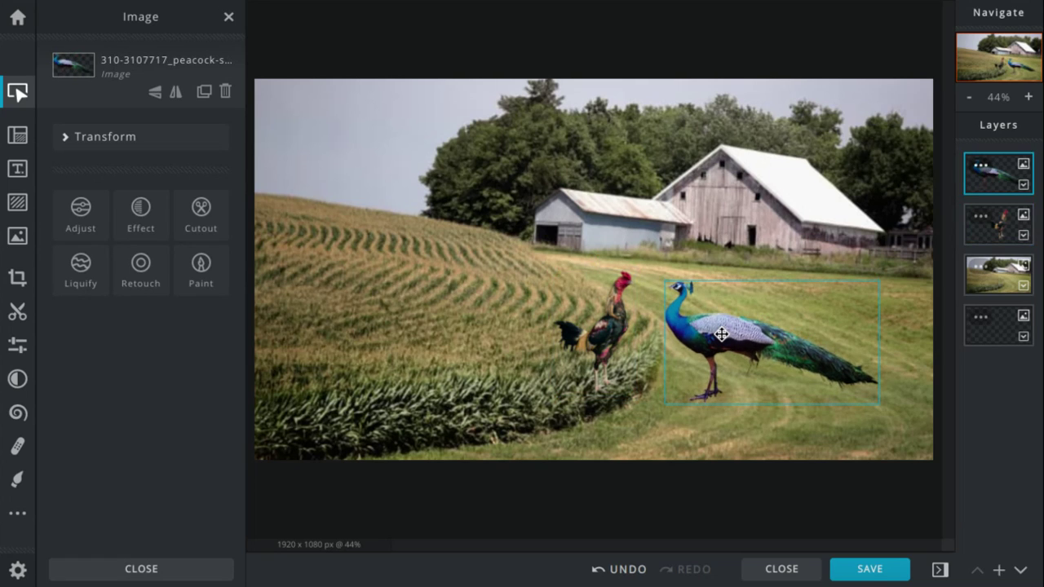
{"action": "left_click_drag", "start_coordinate": [722, 333], "coordinate": [696, 329]}
Knock the rooster back into the cornfield by tilting it, bring its layer above the peacock's, and rotate it upright again
{"action": "left_click_drag", "start_coordinate": [612, 334], "coordinate": [468, 330]}
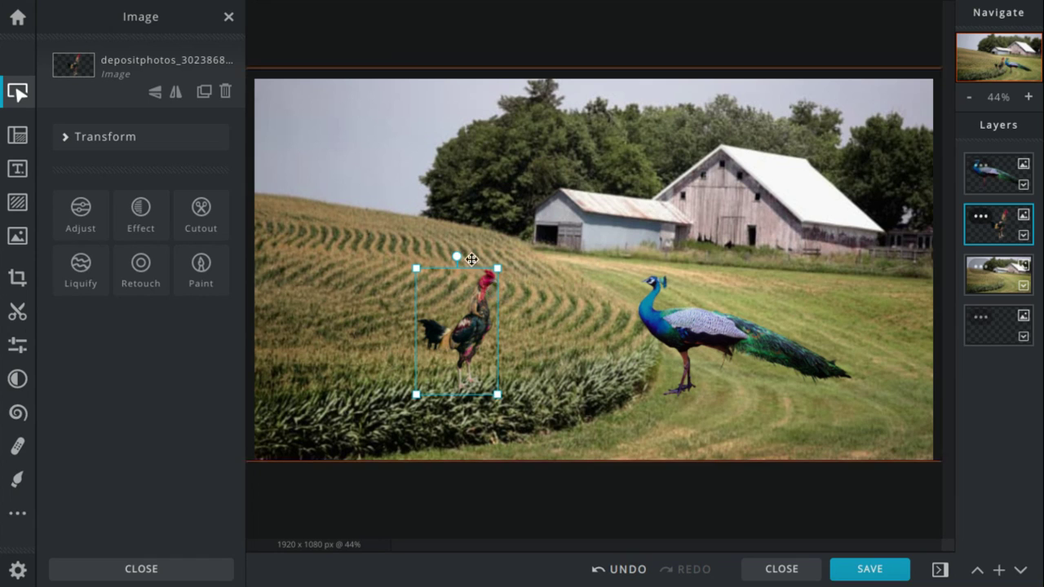
{"action": "left_click_drag", "start_coordinate": [450, 246], "coordinate": [401, 274]}
{"action": "left_click_drag", "start_coordinate": [468, 345], "coordinate": [448, 328]}
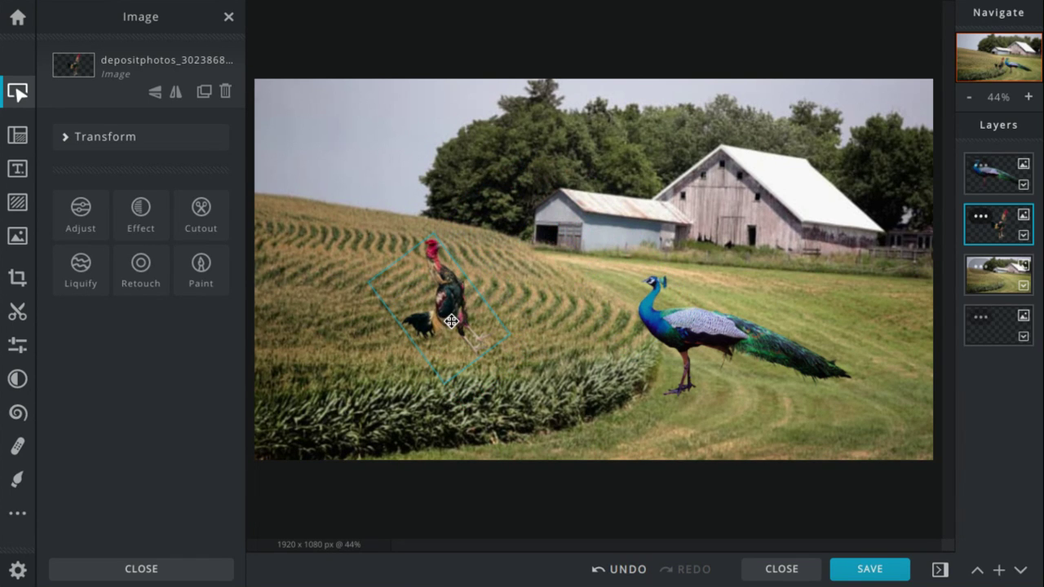
{"action": "left_click_drag", "start_coordinate": [995, 226], "coordinate": [1009, 154]}
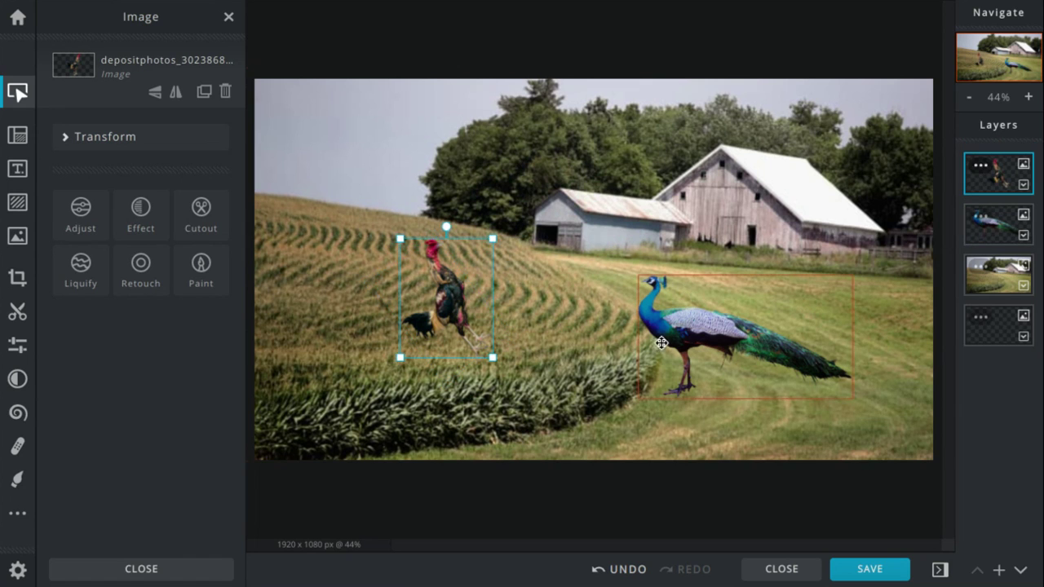
{"action": "mouse_move", "coordinate": [458, 302]}
{"action": "left_mouse_down"}
{"action": "mouse_move", "coordinate": [678, 261]}
{"action": "mouse_move", "coordinate": [494, 244]}
{"action": "mouse_move", "coordinate": [478, 298]}
{"action": "left_mouse_up"}
{"action": "left_click_drag", "start_coordinate": [474, 218], "coordinate": [522, 234]}
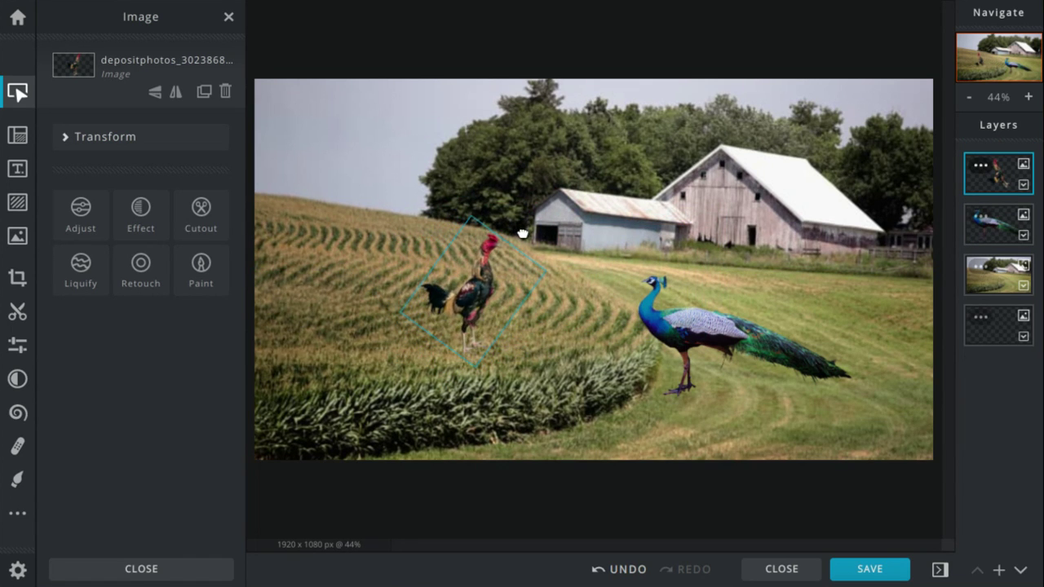
Tilt the peacock backward and straighten it on the grass, with the rooster moved to the cornfield's far left side
{"action": "left_click", "coordinate": [676, 334]}
{"action": "left_click_drag", "start_coordinate": [746, 264], "coordinate": [577, 264]}
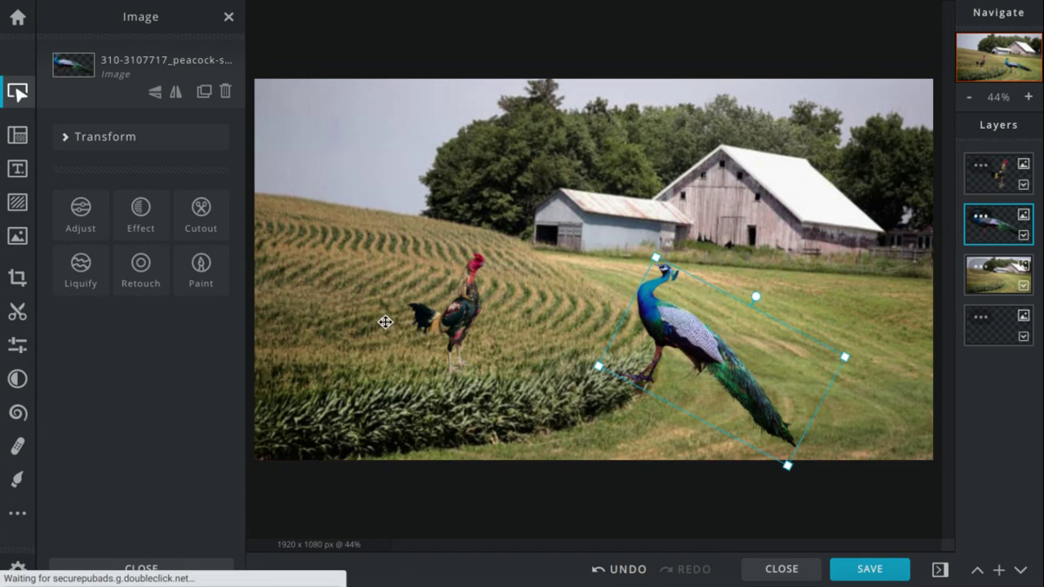
{"action": "left_click_drag", "start_coordinate": [448, 317], "coordinate": [296, 327]}
{"action": "left_click", "coordinate": [708, 315]}
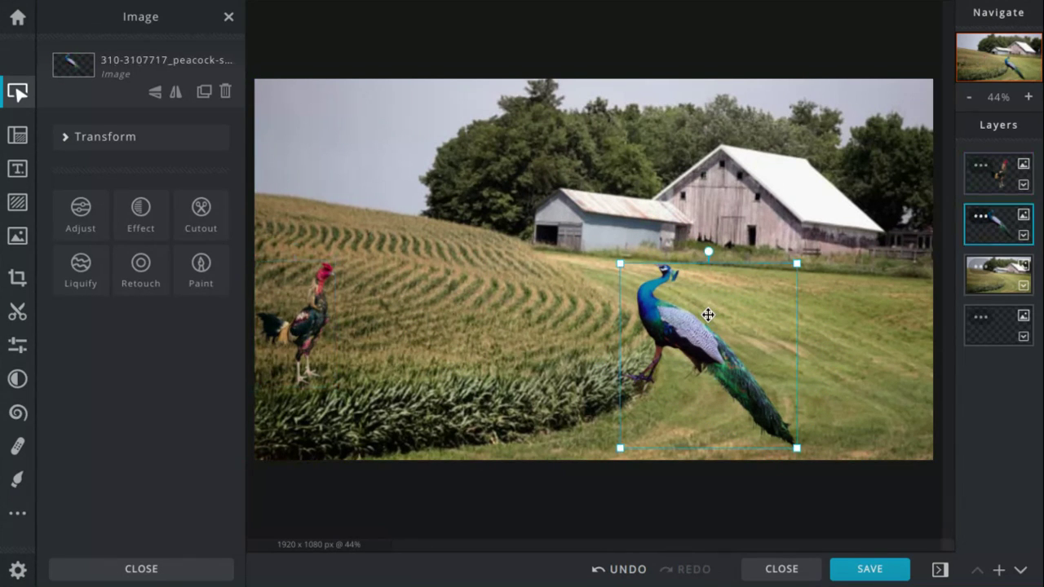
{"action": "left_click_drag", "start_coordinate": [712, 249], "coordinate": [666, 266]}
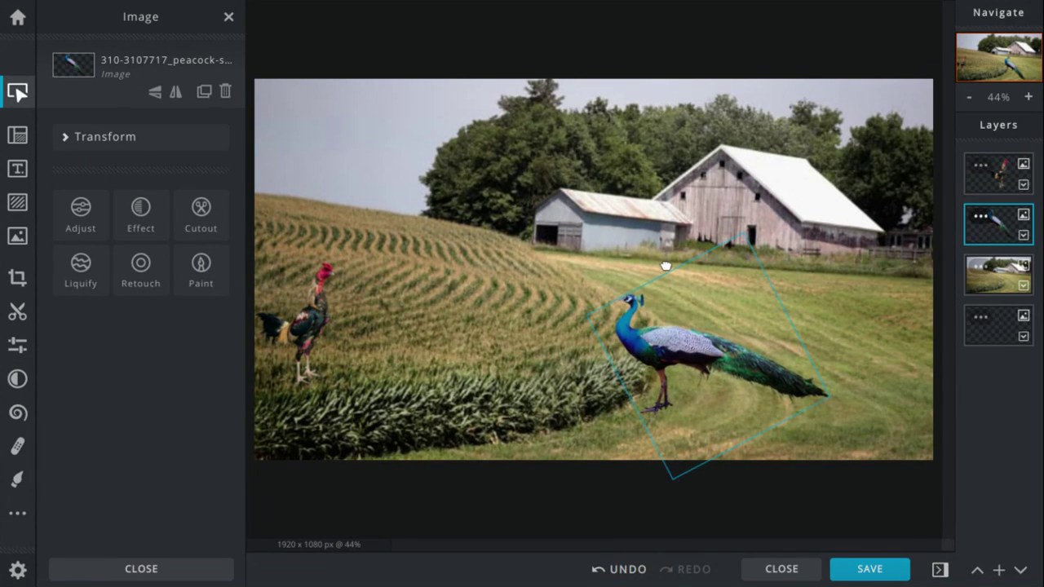
{"action": "left_click_drag", "start_coordinate": [695, 362], "coordinate": [736, 338]}
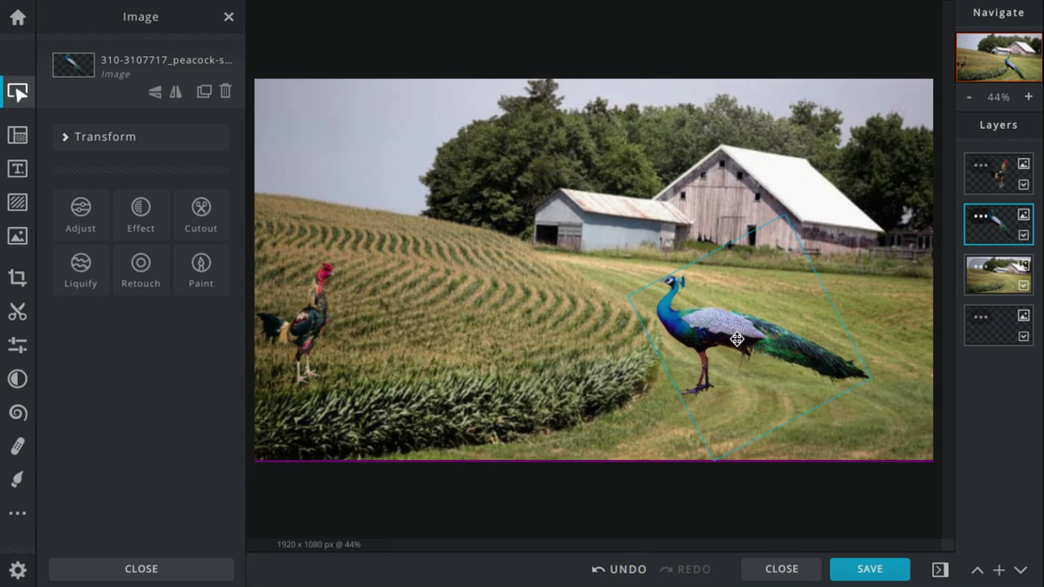
Make the birds charge past each other, moving the peacock onto the cornfield and the rooster to the grass
{"action": "left_click", "coordinate": [315, 315]}
{"action": "left_click_drag", "start_coordinate": [314, 316], "coordinate": [371, 312]}
{"action": "left_click_drag", "start_coordinate": [716, 328], "coordinate": [553, 326]}
{"action": "left_click_drag", "start_coordinate": [388, 339], "coordinate": [685, 341]}
Flip the peacock and the rooster horizontally, and place the rooster on the grass facing the peacock
{"action": "left_click", "coordinate": [597, 327]}
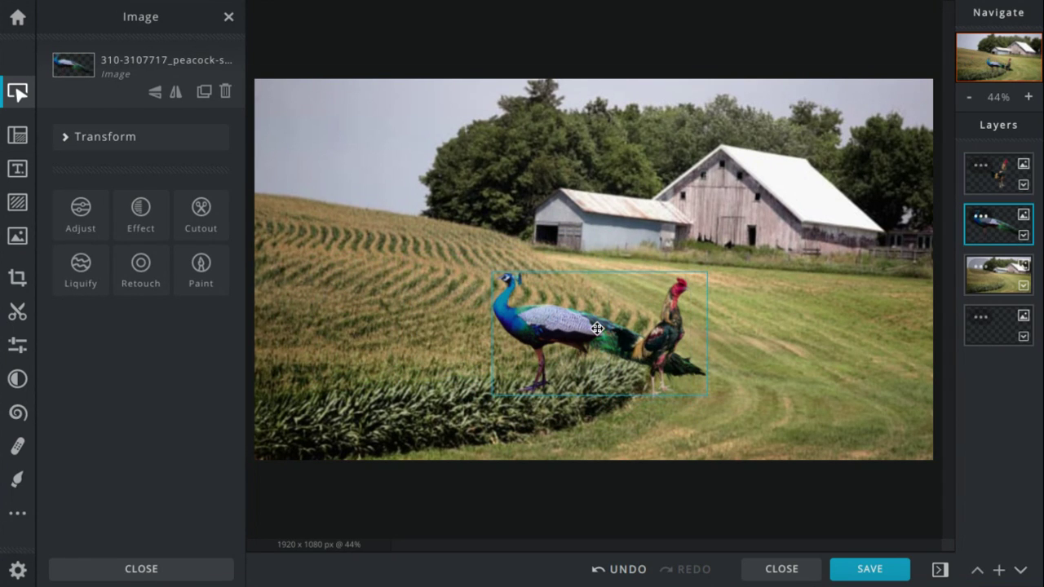
{"action": "left_click", "coordinate": [177, 94]}
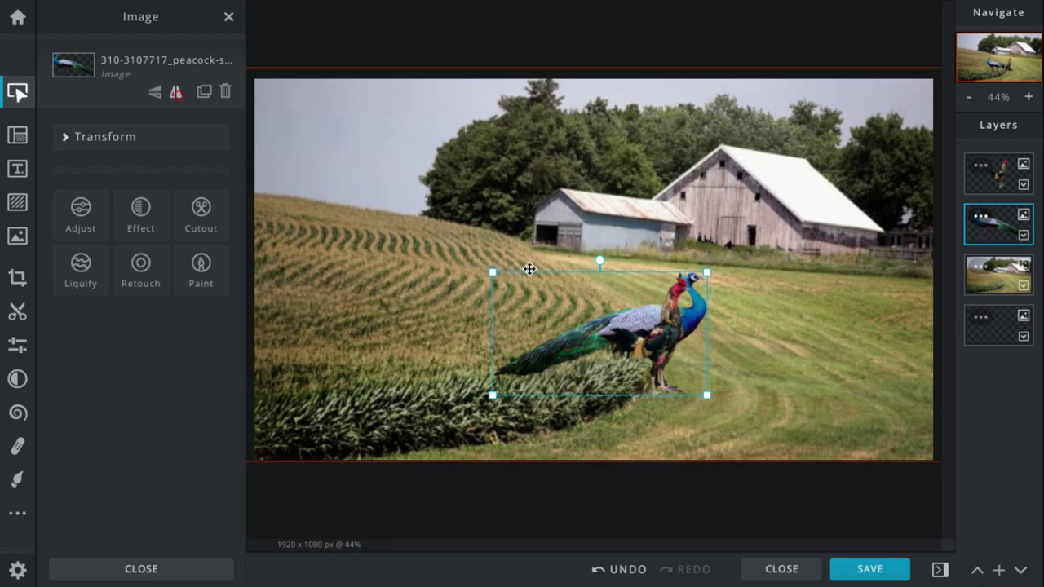
{"action": "left_click", "coordinate": [661, 352]}
{"action": "left_click", "coordinate": [177, 94]}
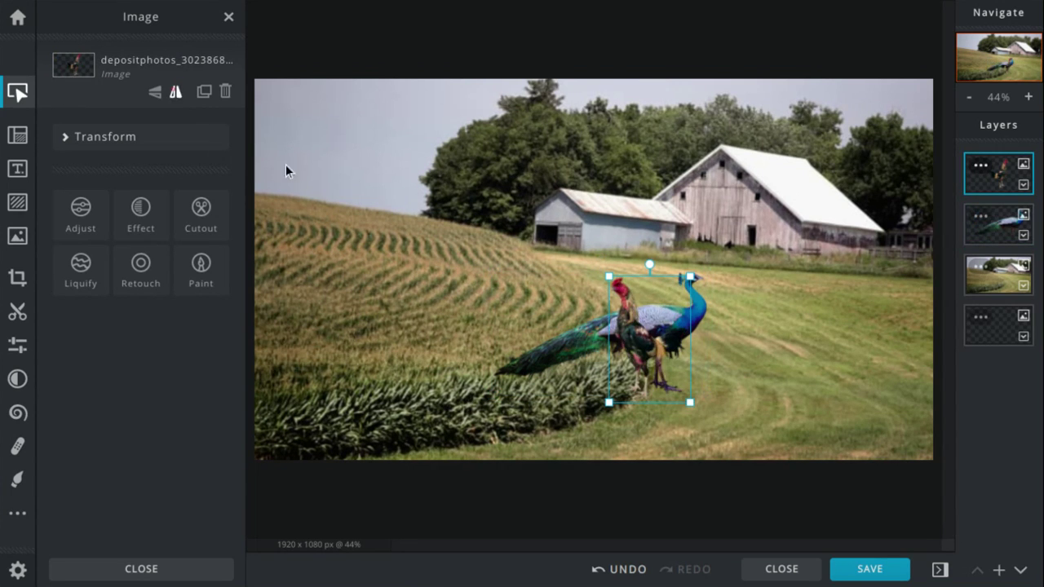
{"action": "left_click_drag", "start_coordinate": [662, 385], "coordinate": [752, 360]}
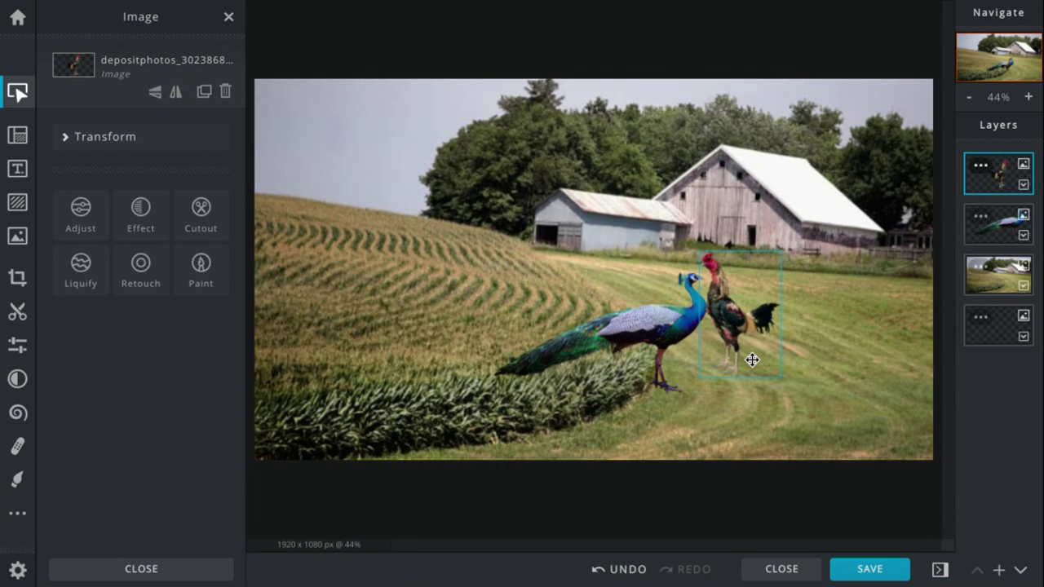
Strike the peacock with the rooster, tilting the peacock backward across the cornfield before rotating it upright again
{"action": "mouse_move", "coordinate": [641, 346]}
{"action": "left_mouse_down"}
{"action": "mouse_move", "coordinate": [704, 353]}
{"action": "mouse_move", "coordinate": [636, 337]}
{"action": "left_mouse_up"}
{"action": "left_click_drag", "start_coordinate": [728, 334], "coordinate": [596, 342]}
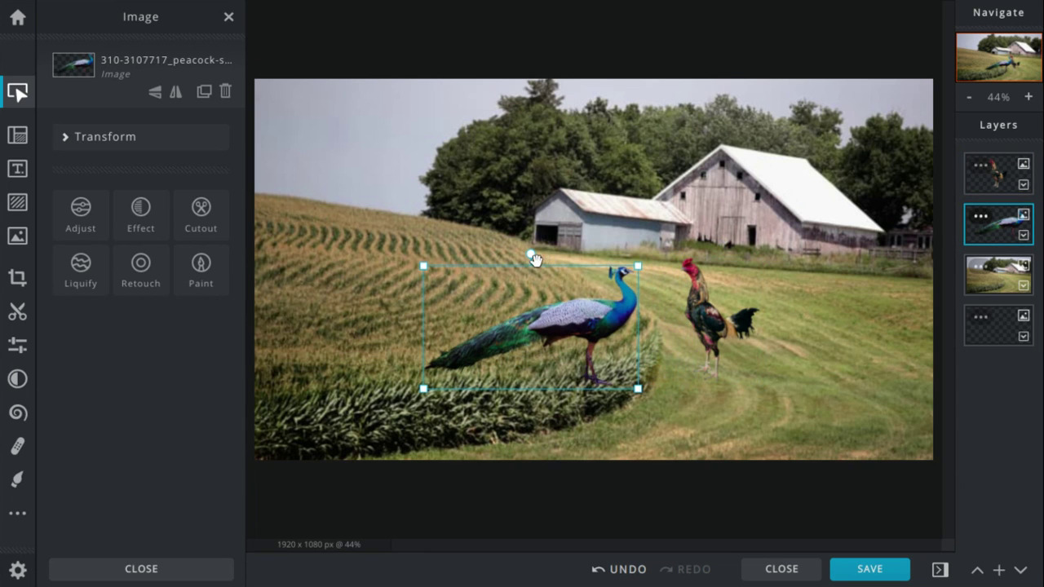
{"action": "left_click_drag", "start_coordinate": [532, 258], "coordinate": [465, 275]}
{"action": "left_click_drag", "start_coordinate": [557, 339], "coordinate": [446, 330]}
{"action": "left_click_drag", "start_coordinate": [368, 282], "coordinate": [420, 270]}
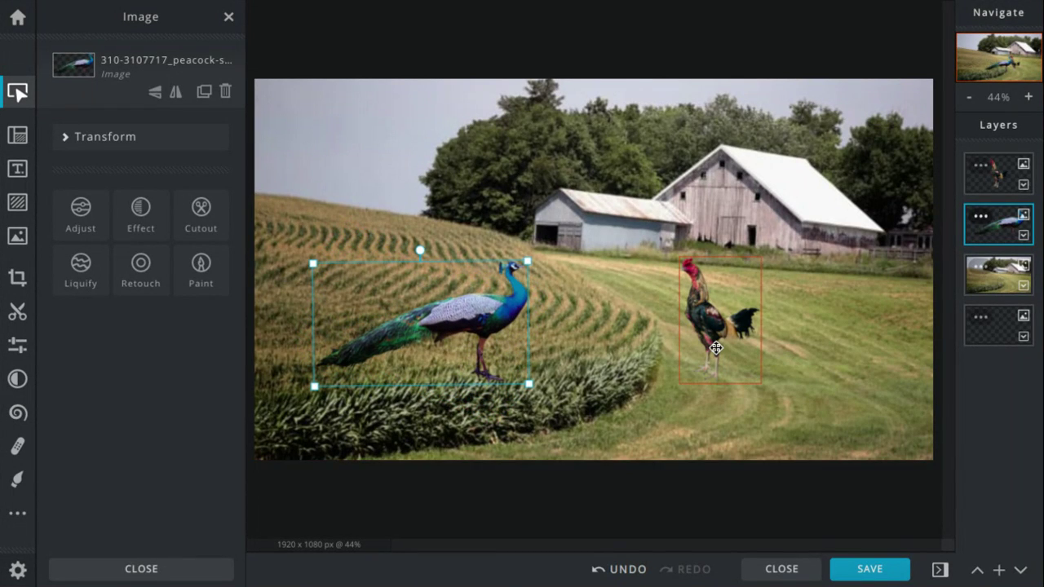
Turn the rooster upside down by flipping it vertically and horizontally
{"action": "left_click", "coordinate": [707, 322]}
{"action": "left_click", "coordinate": [154, 94]}
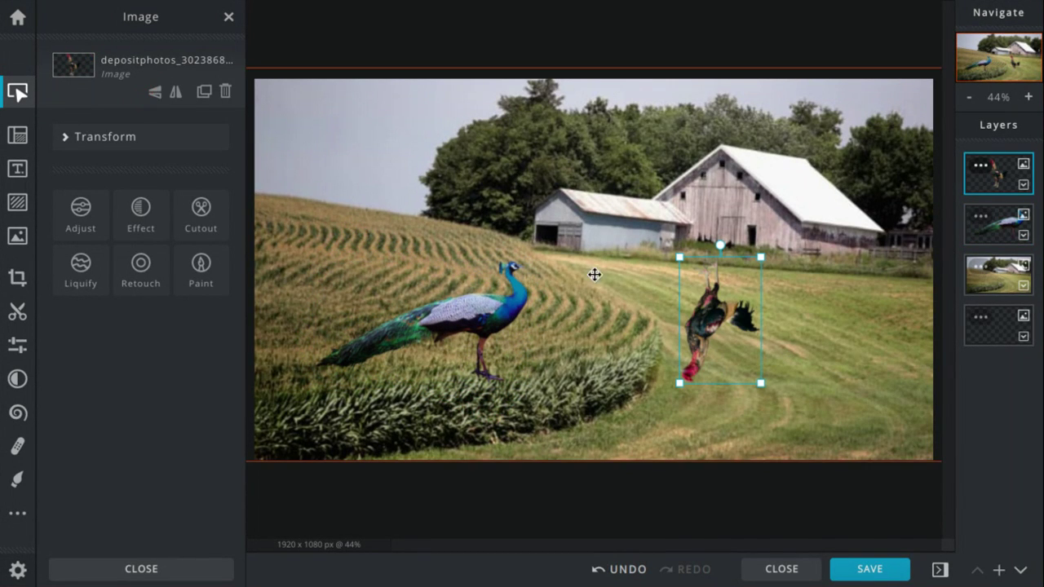
{"action": "left_click", "coordinate": [176, 91]}
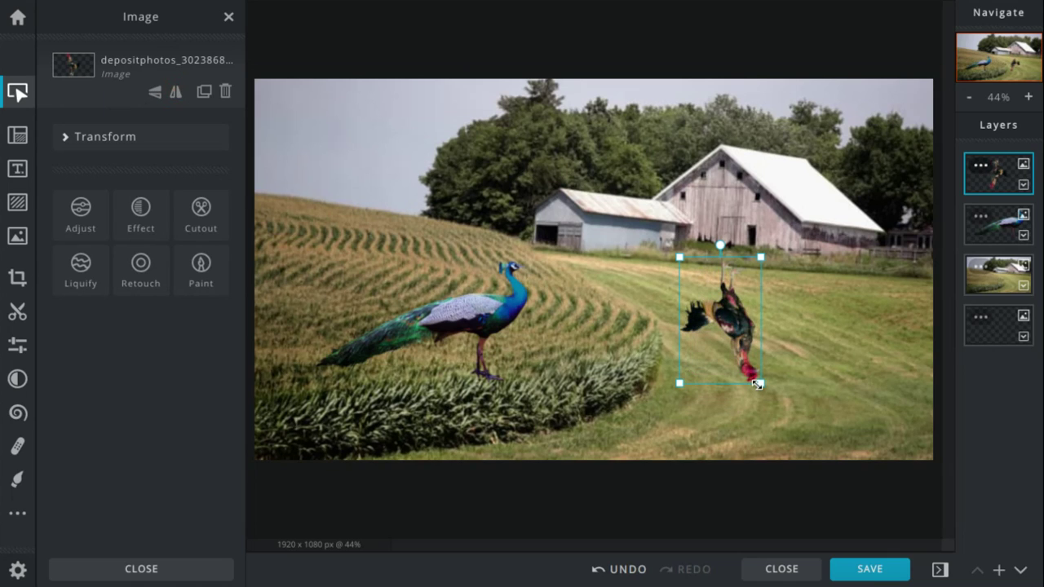
Resize the rooster, rotate it upright, and move it to the cornfield's edge facing the peacock
{"action": "left_click_drag", "start_coordinate": [759, 389], "coordinate": [744, 356]}
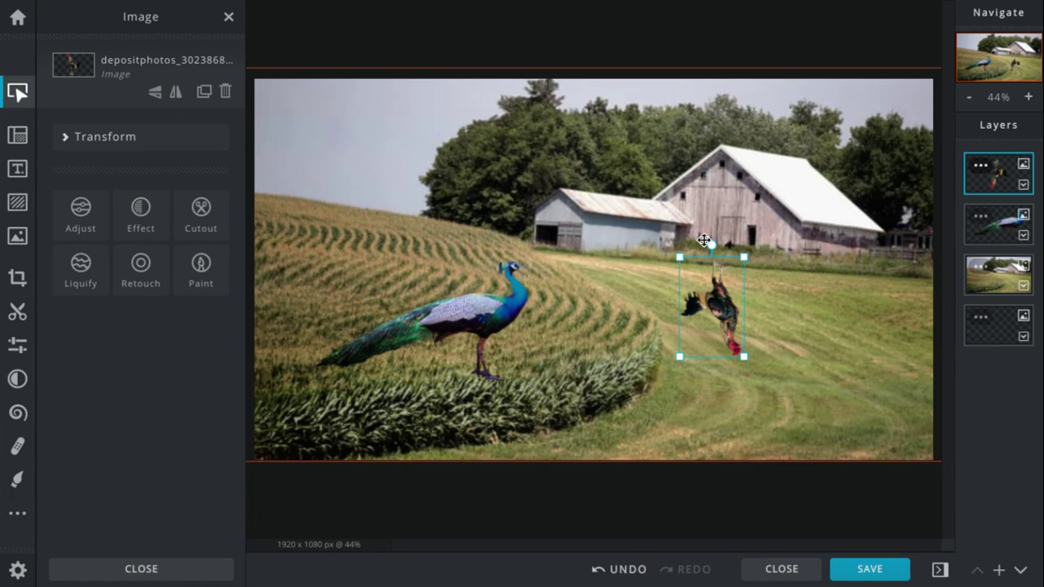
{"action": "left_click_drag", "start_coordinate": [712, 248], "coordinate": [678, 257]}
{"action": "left_click_drag", "start_coordinate": [703, 310], "coordinate": [721, 367]}
{"action": "left_click_drag", "start_coordinate": [692, 322], "coordinate": [723, 356]}
{"action": "left_click_drag", "start_coordinate": [701, 293], "coordinate": [624, 317]}
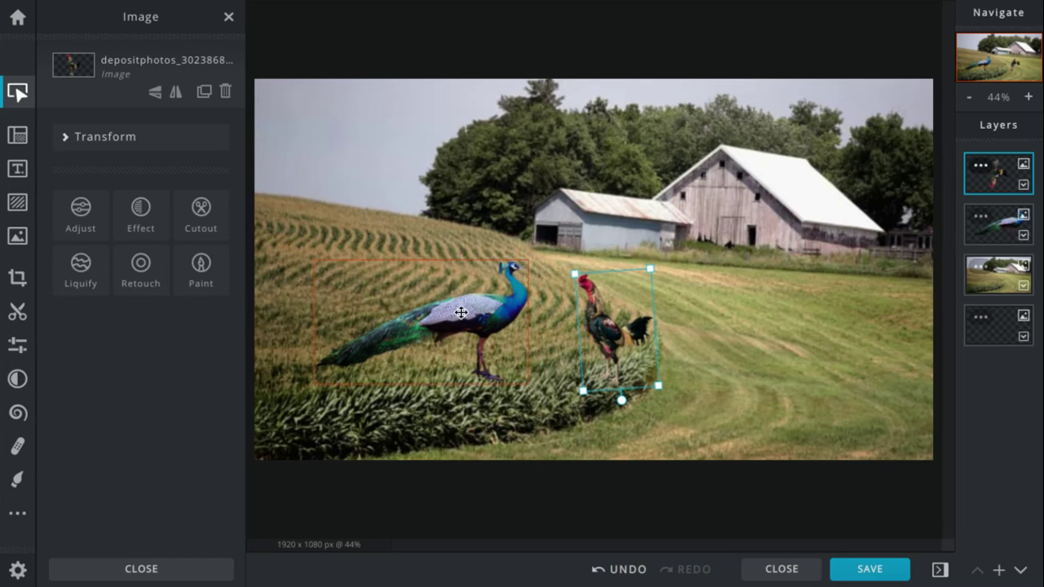
Move the peacock to the picture's left edge, and move the rooster up the cornfield toward it
{"action": "left_click_drag", "start_coordinate": [461, 313], "coordinate": [392, 310]}
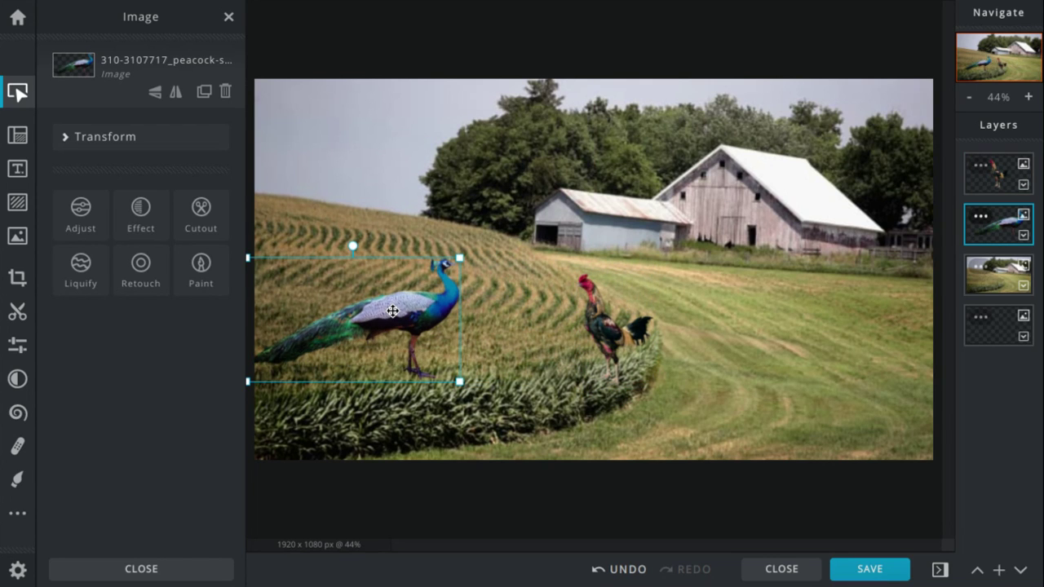
{"action": "mouse_move", "coordinate": [392, 311]}
{"action": "left_mouse_down"}
{"action": "mouse_move", "coordinate": [387, 303]}
{"action": "mouse_move", "coordinate": [522, 251]}
{"action": "mouse_move", "coordinate": [558, 266]}
{"action": "mouse_move", "coordinate": [387, 327]}
{"action": "mouse_move", "coordinate": [391, 308]}
{"action": "left_mouse_up"}
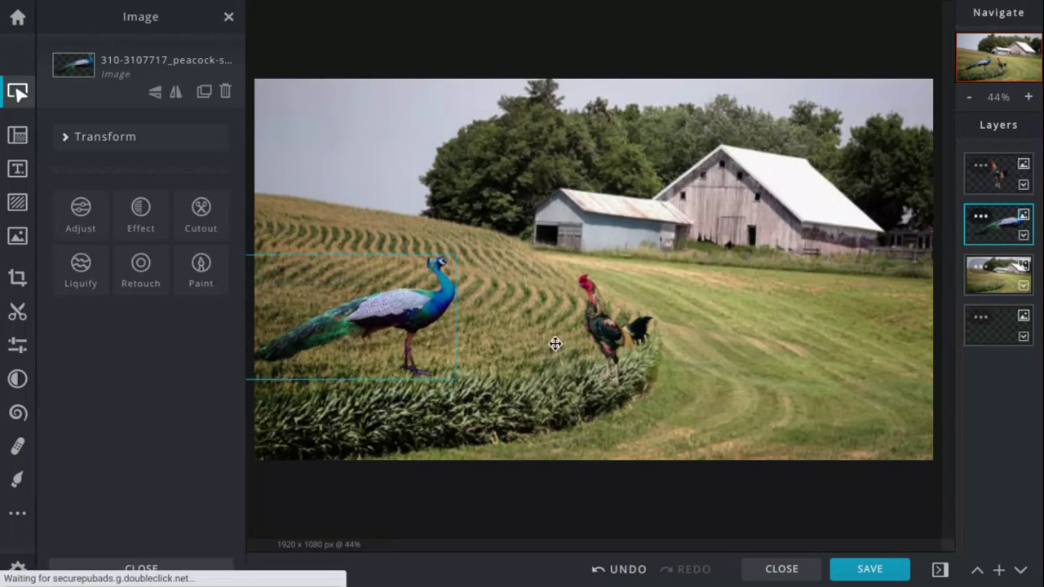
{"action": "left_click_drag", "start_coordinate": [619, 352], "coordinate": [583, 315]}
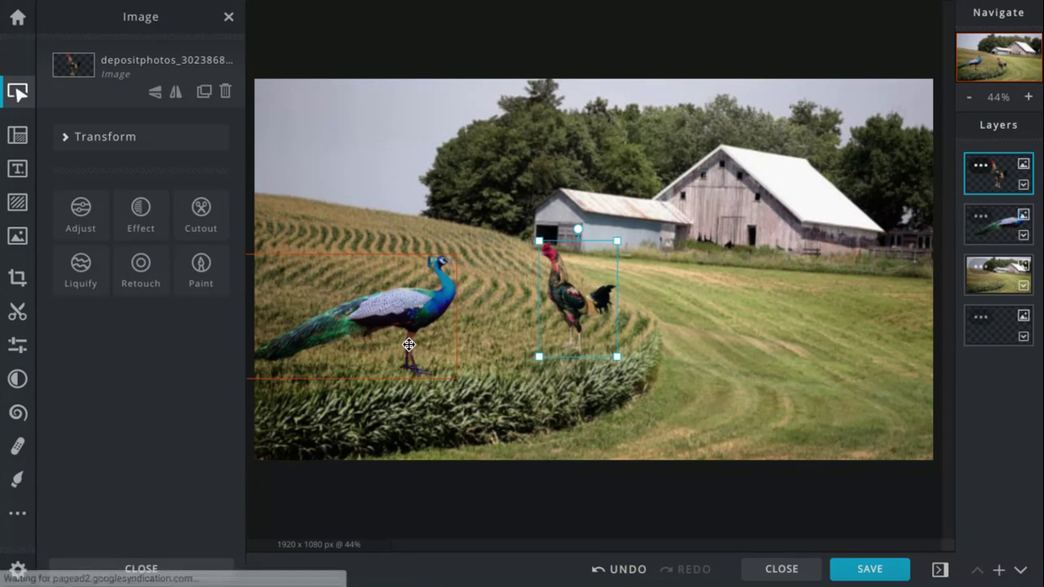
{"action": "mouse_move", "coordinate": [406, 342]}
{"action": "left_mouse_down"}
{"action": "mouse_move", "coordinate": [499, 290]}
{"action": "mouse_move", "coordinate": [419, 314]}
{"action": "mouse_move", "coordinate": [411, 333]}
{"action": "left_mouse_up"}
Move the rooster close to the peacock, and pull both birds slightly apart in the cornfield
{"action": "left_click", "coordinate": [538, 297]}
{"action": "left_click", "coordinate": [558, 299]}
{"action": "left_click_drag", "start_coordinate": [559, 299], "coordinate": [511, 300]}
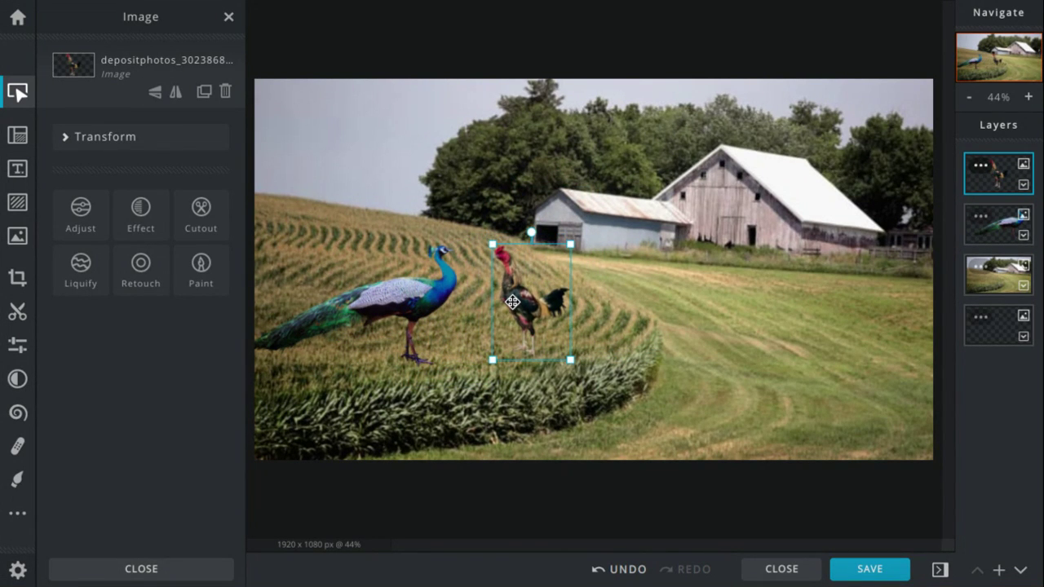
{"action": "mouse_move", "coordinate": [339, 298]}
{"action": "left_mouse_down"}
{"action": "mouse_move", "coordinate": [366, 289]}
{"action": "mouse_move", "coordinate": [389, 303]}
{"action": "mouse_move", "coordinate": [326, 306]}
{"action": "left_mouse_up"}
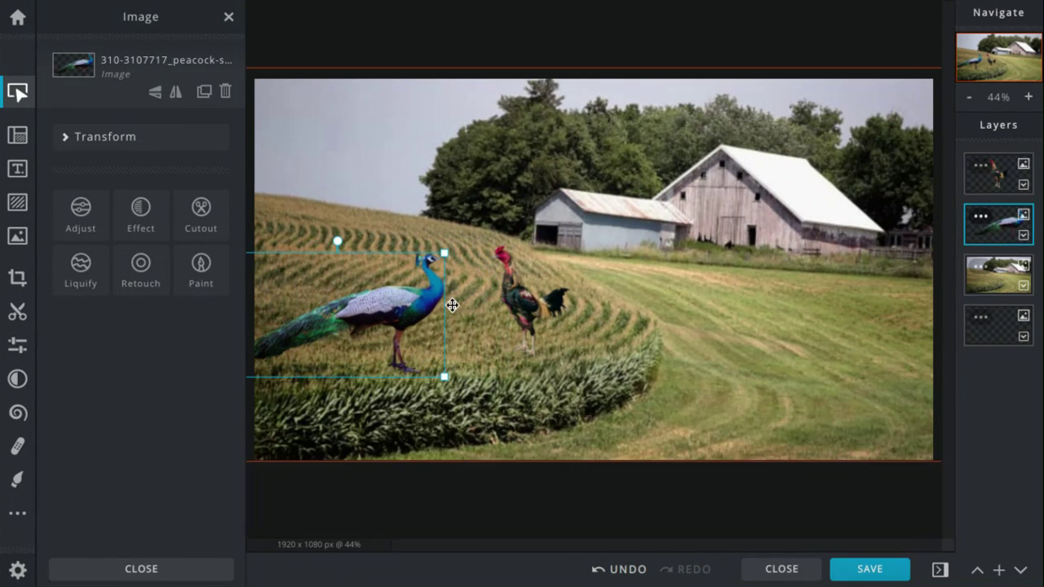
{"action": "left_click_drag", "start_coordinate": [531, 300], "coordinate": [562, 307]}
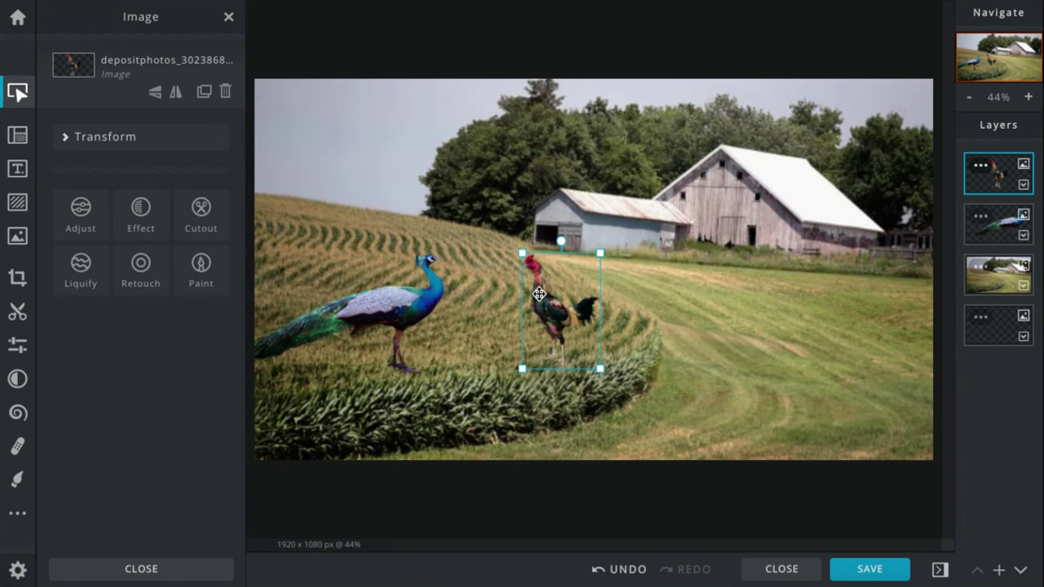
Move the peacock past the rooster to the picture's right edge, and flip the rooster horizontally to face it
{"action": "left_click_drag", "start_coordinate": [417, 315], "coordinate": [602, 333]}
{"action": "left_click", "coordinate": [608, 339]}
{"action": "left_click_drag", "start_coordinate": [607, 340], "coordinate": [934, 363]}
{"action": "left_click", "coordinate": [556, 312]}
{"action": "left_click", "coordinate": [175, 91]}
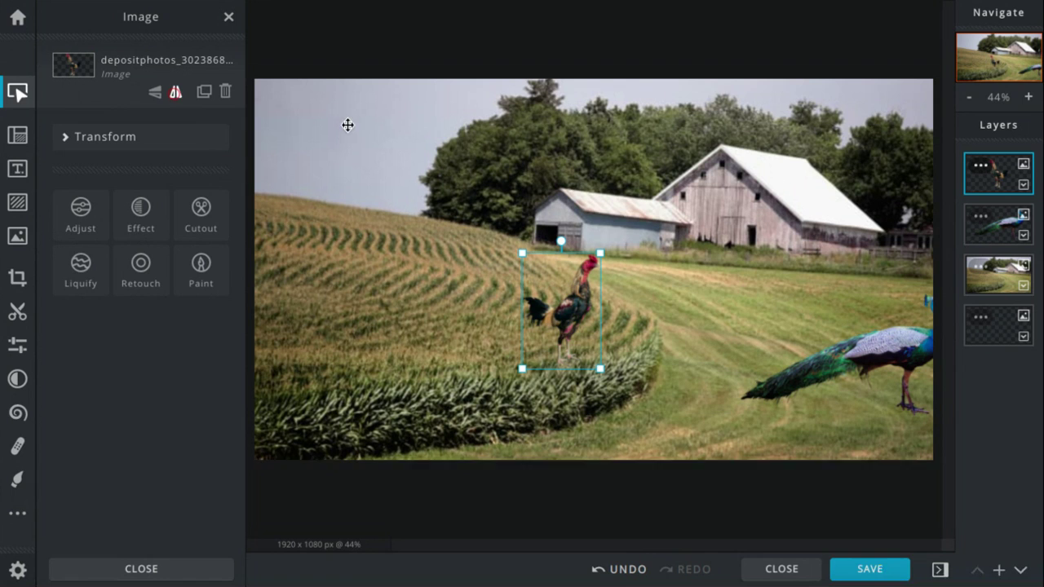
Flip the peacock horizontally to face the rooster, reposition it on the grass, and select the rooster
{"action": "left_click", "coordinate": [858, 360]}
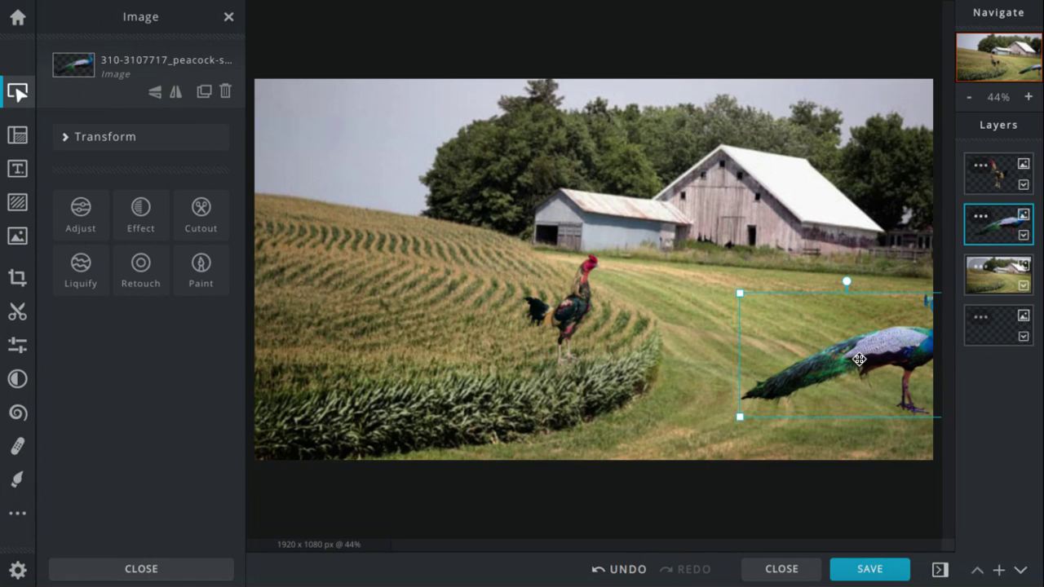
{"action": "left_click", "coordinate": [176, 92]}
{"action": "left_click_drag", "start_coordinate": [786, 389], "coordinate": [806, 372]}
{"action": "left_click", "coordinate": [563, 325]}
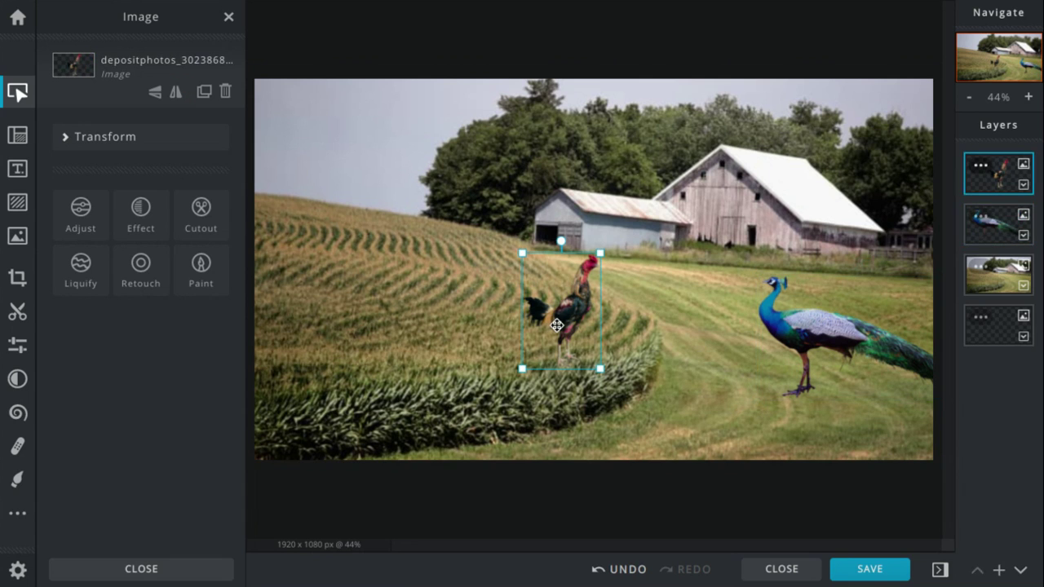
Move the peacock up beside the barn, and flip the rooster vertically twice while shifting it down the cornfield
{"action": "left_click_drag", "start_coordinate": [860, 345], "coordinate": [926, 278]}
{"action": "left_click", "coordinate": [588, 284]}
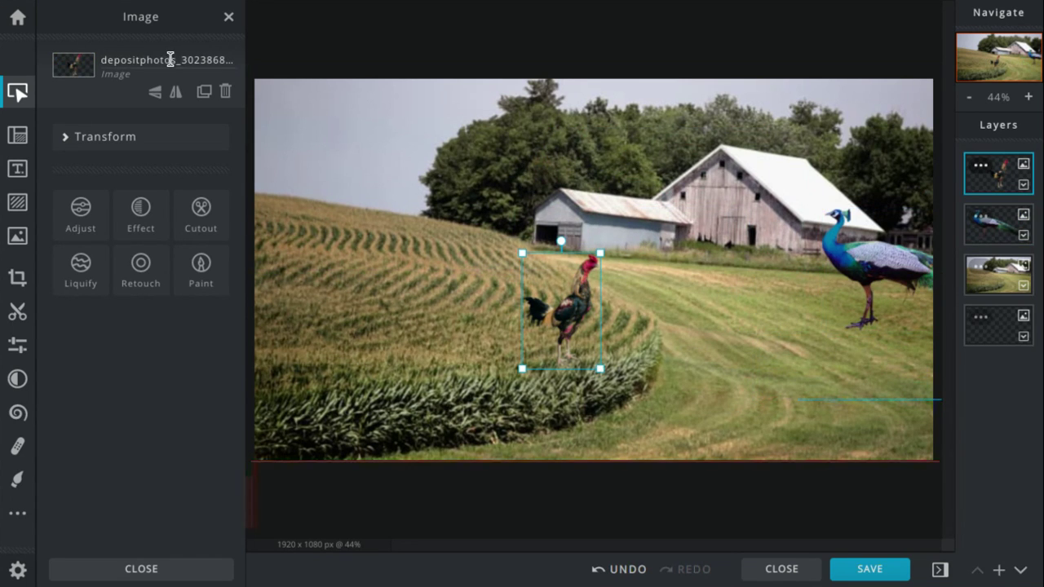
{"action": "left_click", "coordinate": [156, 96]}
{"action": "left_click_drag", "start_coordinate": [558, 301], "coordinate": [525, 316]}
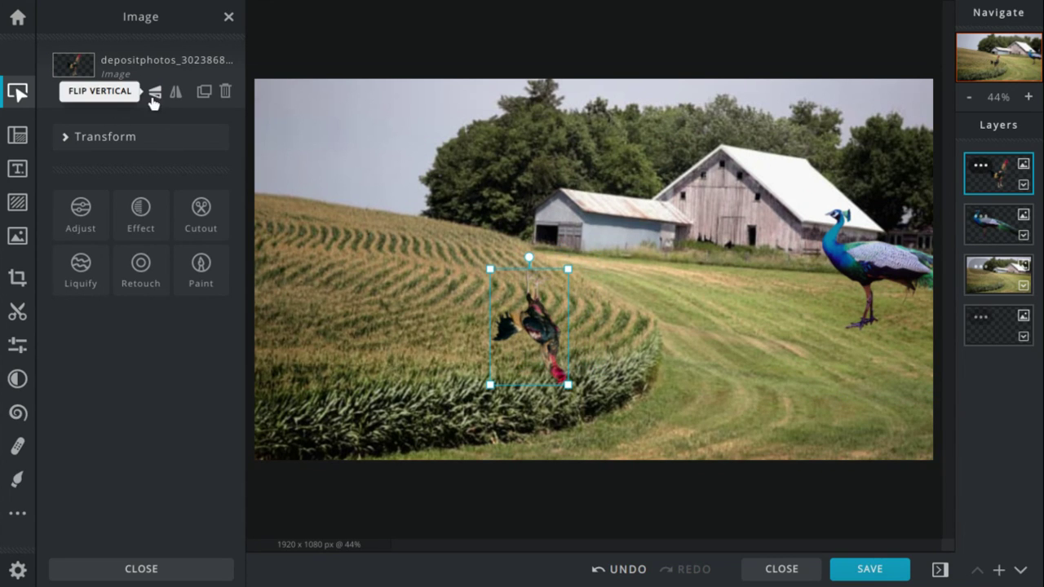
{"action": "left_click", "coordinate": [155, 98]}
Move the peacock back down onto the grass, and nudge the rooster up and toward it
{"action": "left_click_drag", "start_coordinate": [877, 299], "coordinate": [868, 368]}
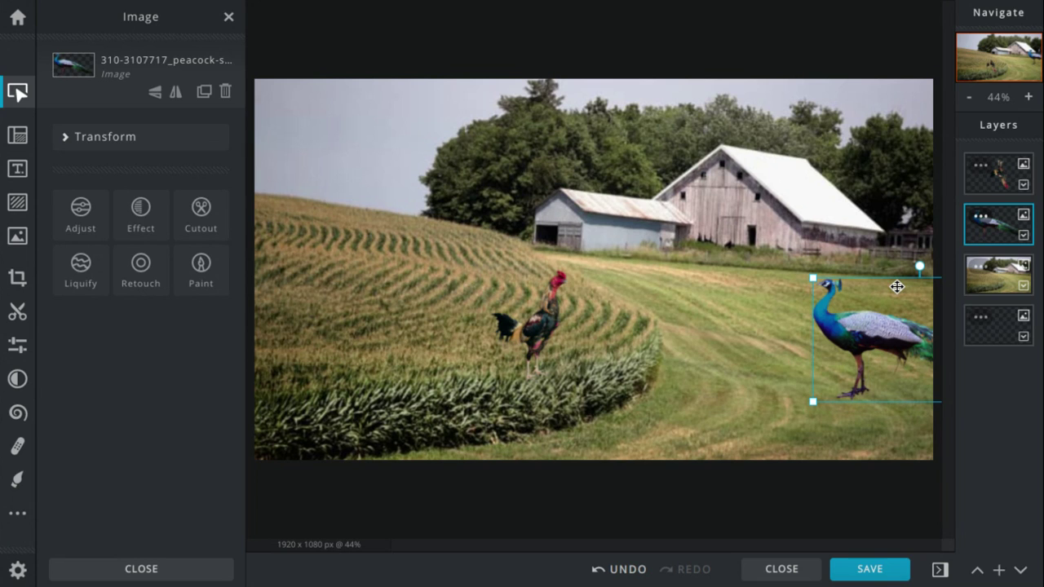
{"action": "left_click", "coordinate": [552, 326]}
{"action": "left_click_drag", "start_coordinate": [563, 313], "coordinate": [579, 300]}
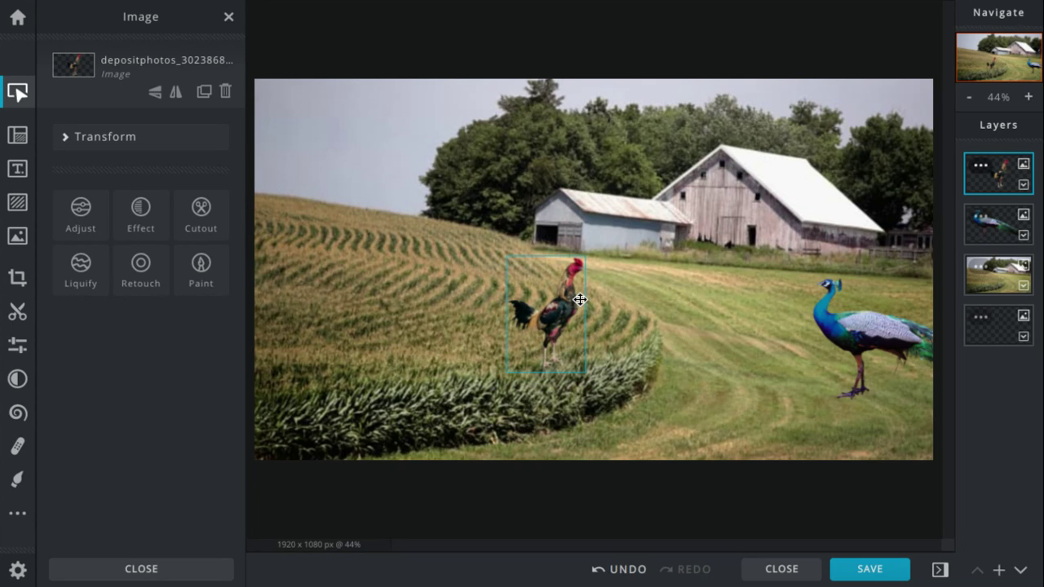
Flip the peacock horizontally, slide it out past the picture's right edge, and delete its layer
{"action": "left_click", "coordinate": [804, 342]}
{"action": "left_click", "coordinate": [846, 343]}
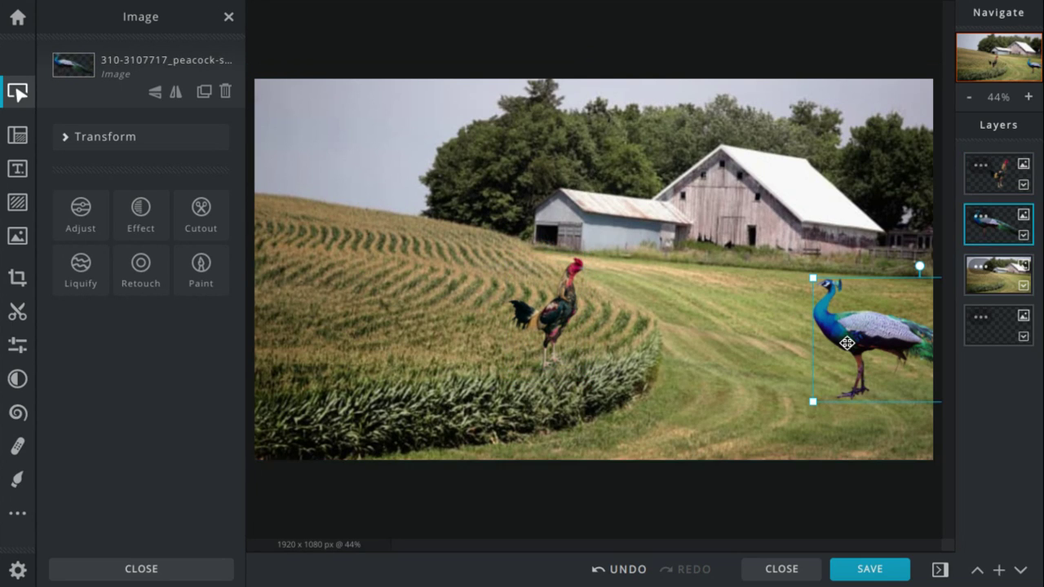
{"action": "left_click", "coordinate": [176, 92]}
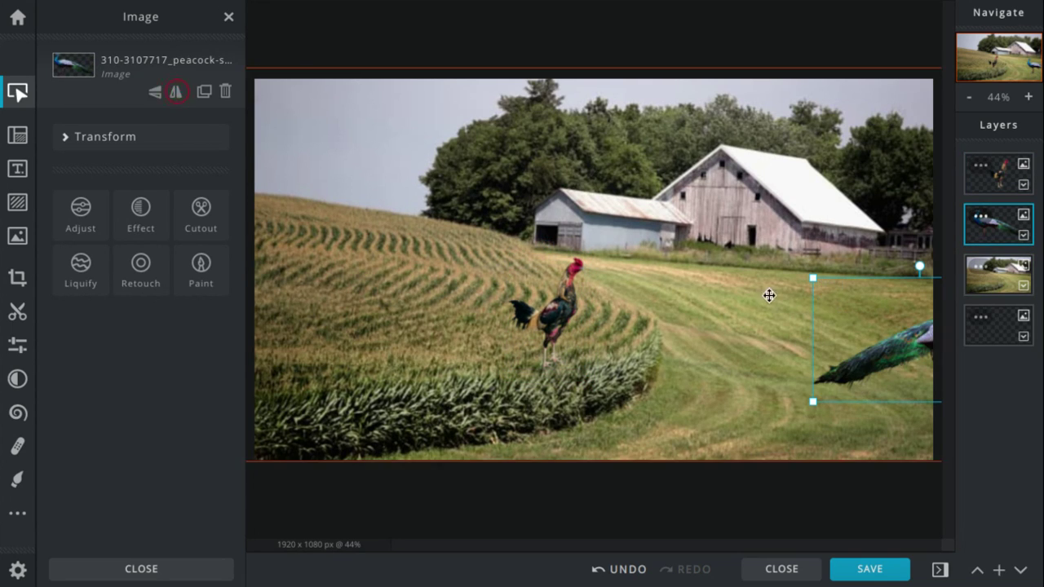
{"action": "left_click_drag", "start_coordinate": [832, 345], "coordinate": [938, 345]}
{"action": "key", "text": "Delete"}
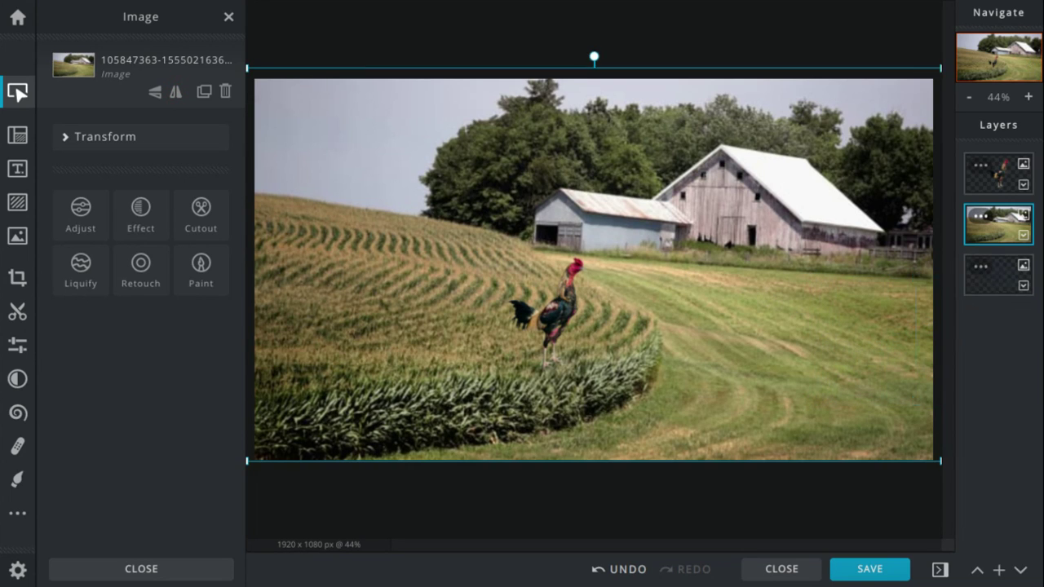
Flip the rooster horizontally, slide it out past the cornfield's left edge, and delete its layer
{"action": "left_click", "coordinate": [522, 332]}
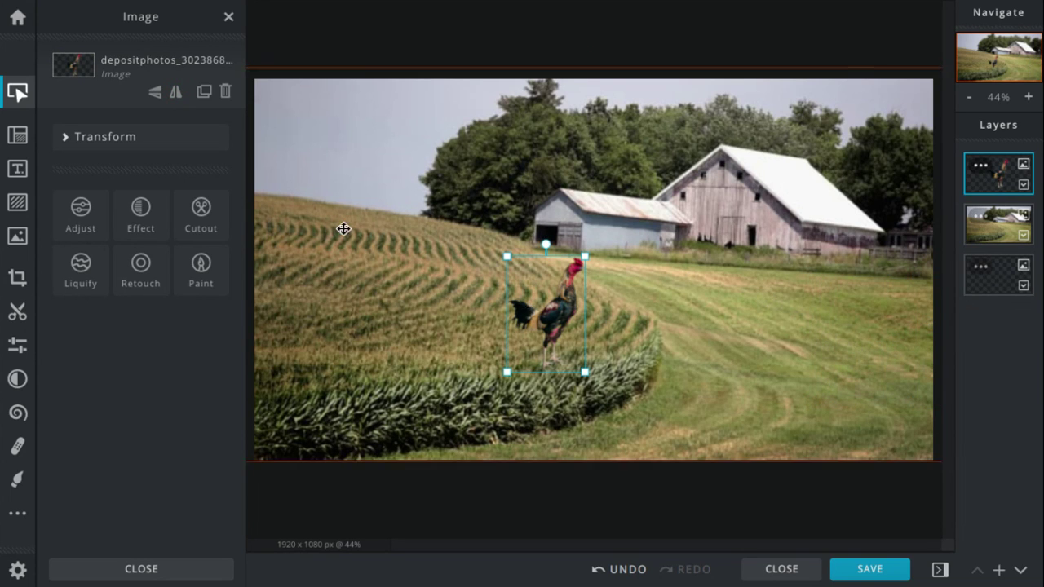
{"action": "left_click", "coordinate": [176, 91]}
{"action": "left_click_drag", "start_coordinate": [570, 308], "coordinate": [256, 291]}
{"action": "key", "text": "Delete"}
{"action": "left_click", "coordinate": [999, 42]}
{"action": "left_click", "coordinate": [856, 159]}
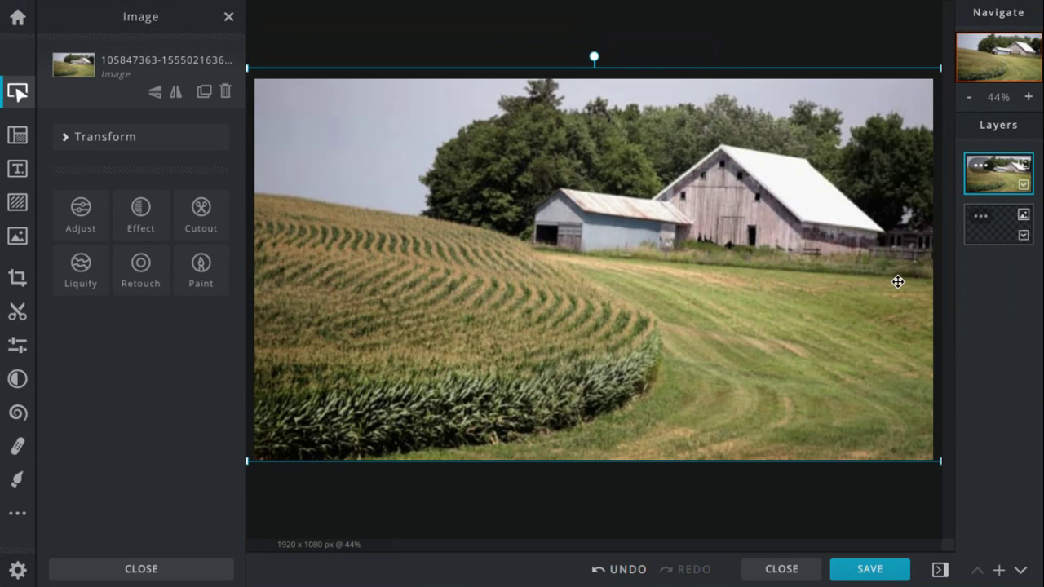
{"action": "left_click", "coordinate": [830, 140]}
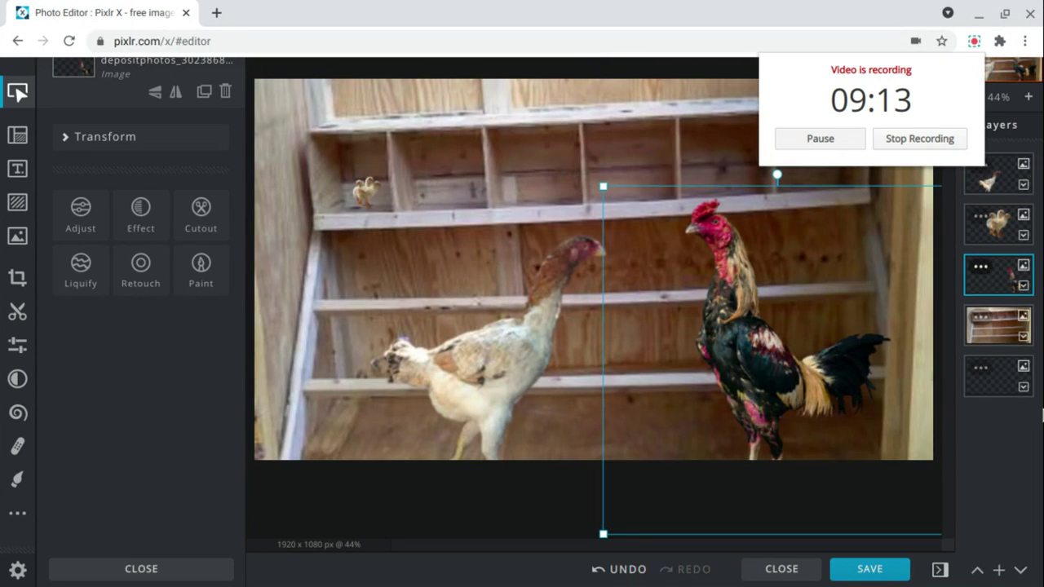
Nudge the rooster and the hen slightly toward each other in the coop
{"action": "left_click_drag", "start_coordinate": [754, 357], "coordinate": [747, 368]}
{"action": "mouse_move", "coordinate": [434, 401]}
{"action": "left_mouse_down"}
{"action": "mouse_move", "coordinate": [554, 437]}
{"action": "mouse_move", "coordinate": [511, 438]}
{"action": "mouse_move", "coordinate": [476, 416]}
{"action": "mouse_move", "coordinate": [593, 430]}
{"action": "mouse_move", "coordinate": [440, 429]}
{"action": "mouse_move", "coordinate": [443, 391]}
{"action": "mouse_move", "coordinate": [441, 400]}
{"action": "left_mouse_up"}
{"action": "left_click", "coordinate": [716, 409]}
{"action": "left_click_drag", "start_coordinate": [716, 408], "coordinate": [714, 411]}
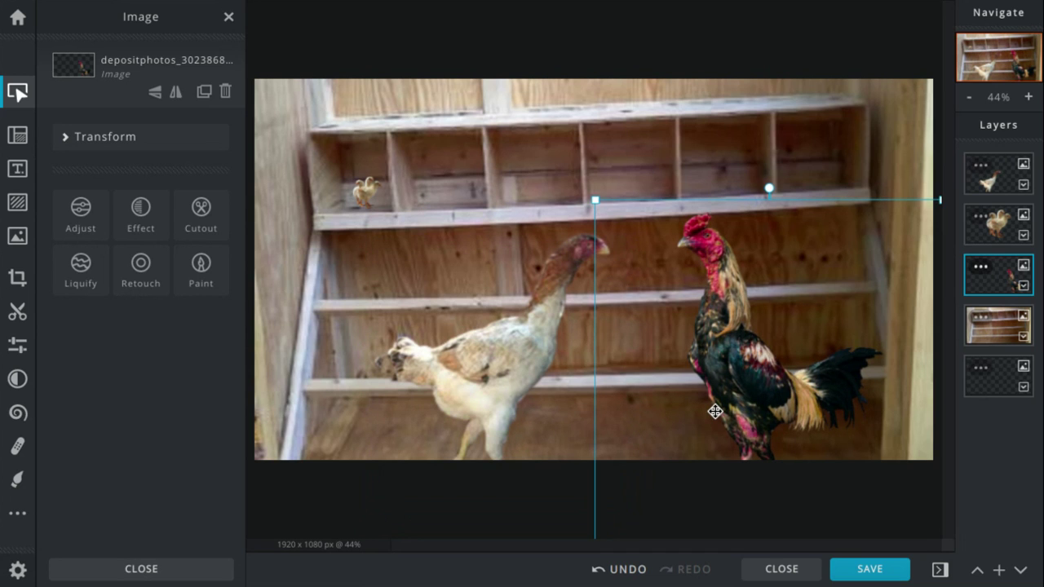
Move the hen left and slightly down, away from the rooster
{"action": "left_click", "coordinate": [573, 337]}
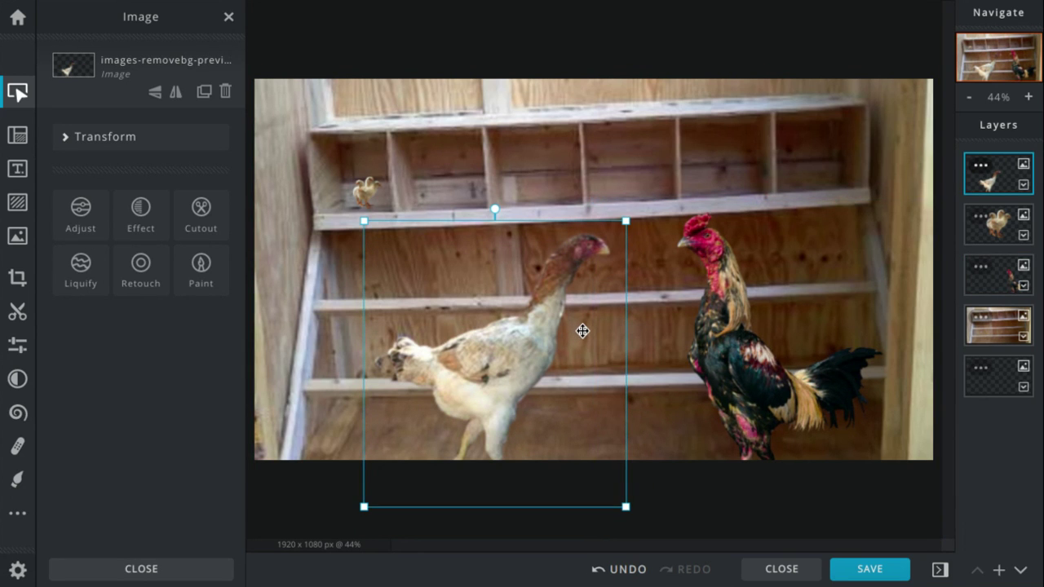
{"action": "left_click", "coordinate": [723, 253]}
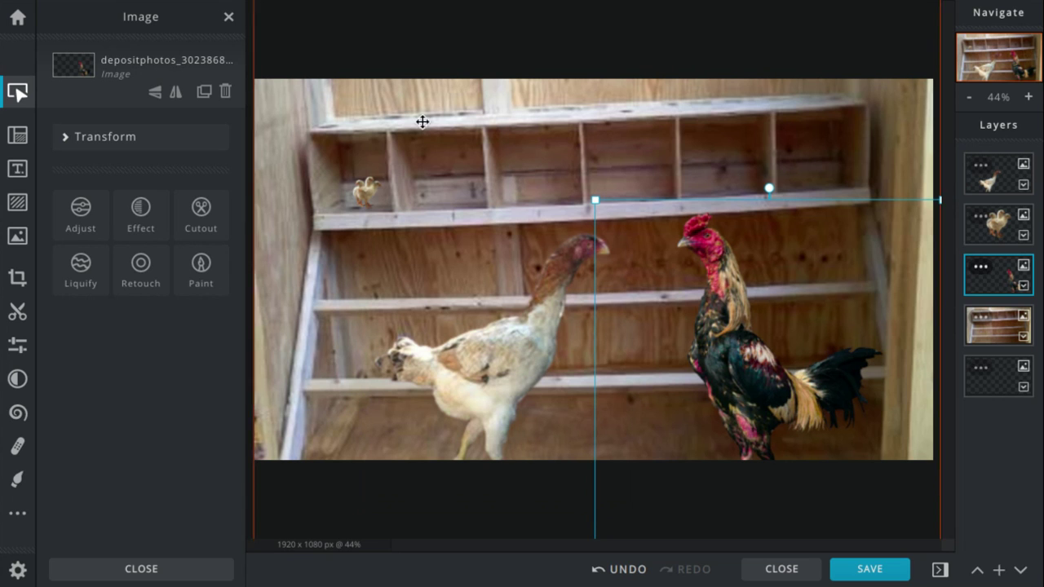
{"action": "left_click", "coordinate": [500, 343]}
{"action": "left_click_drag", "start_coordinate": [500, 342], "coordinate": [453, 359]}
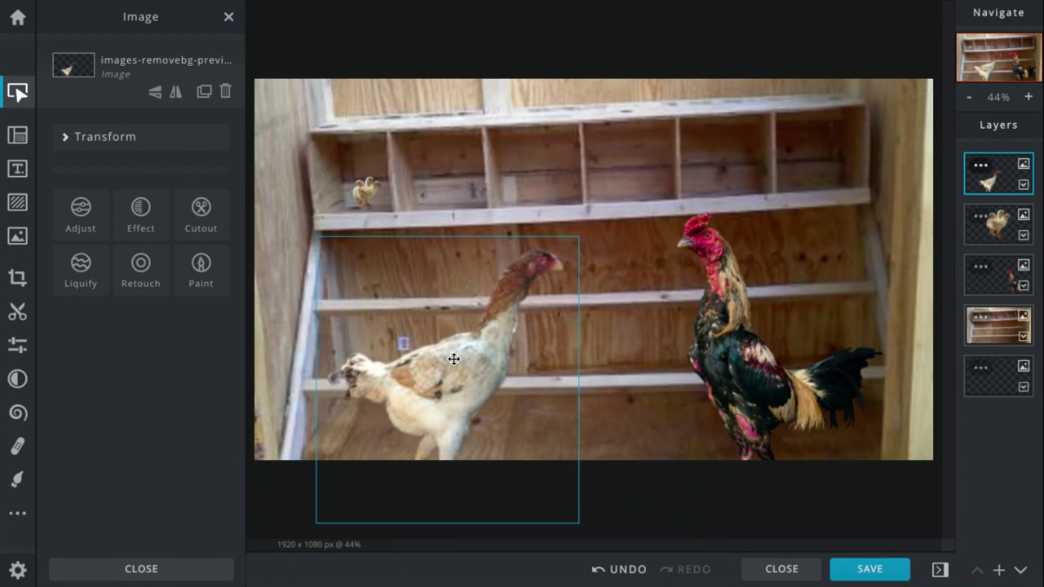
Move the rooster forward up against the hen, and pull it back to the right side of the coop
{"action": "left_click", "coordinate": [799, 346]}
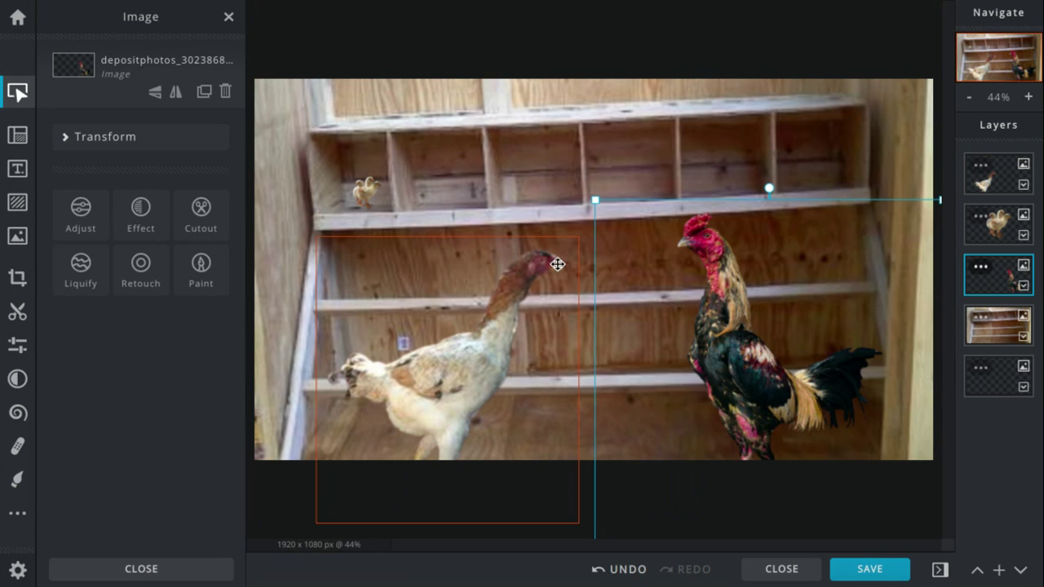
{"action": "left_click", "coordinate": [556, 264]}
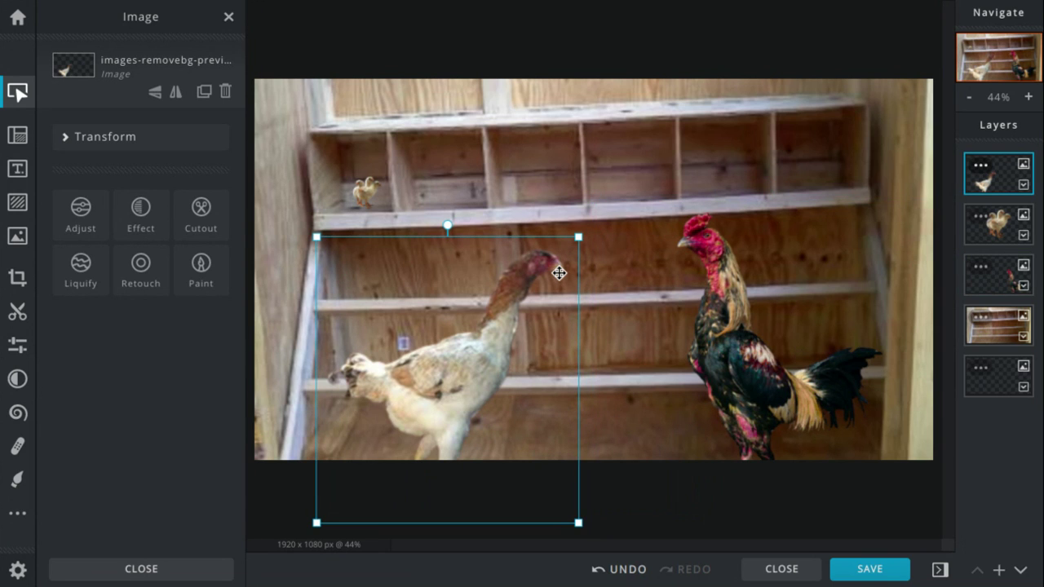
{"action": "left_click_drag", "start_coordinate": [719, 266], "coordinate": [525, 269]}
{"action": "left_click_drag", "start_coordinate": [604, 270], "coordinate": [712, 255]}
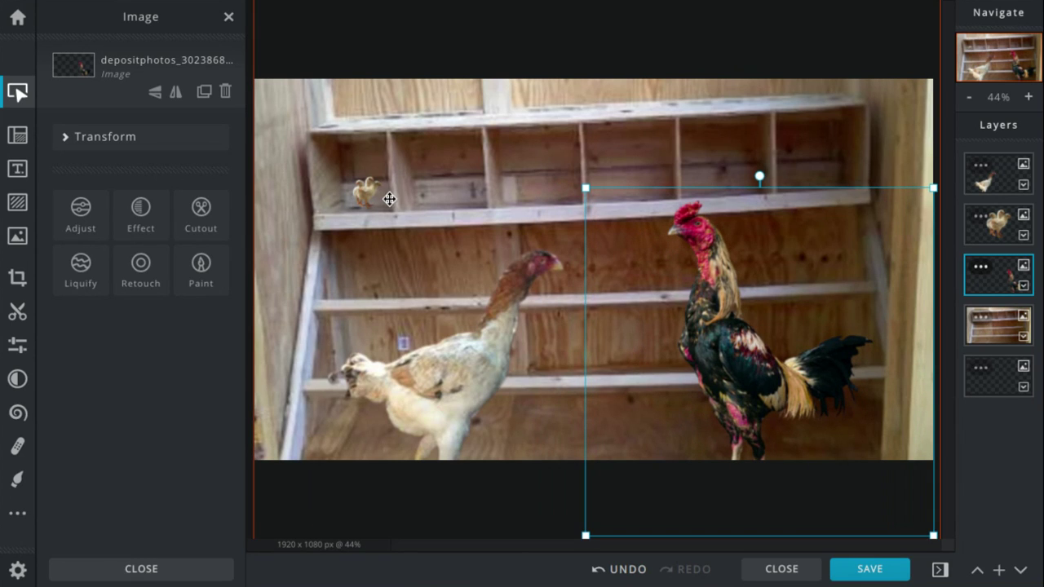
Select the chicks in the nest box, and nudge the rooster slightly down
{"action": "left_click", "coordinate": [372, 194]}
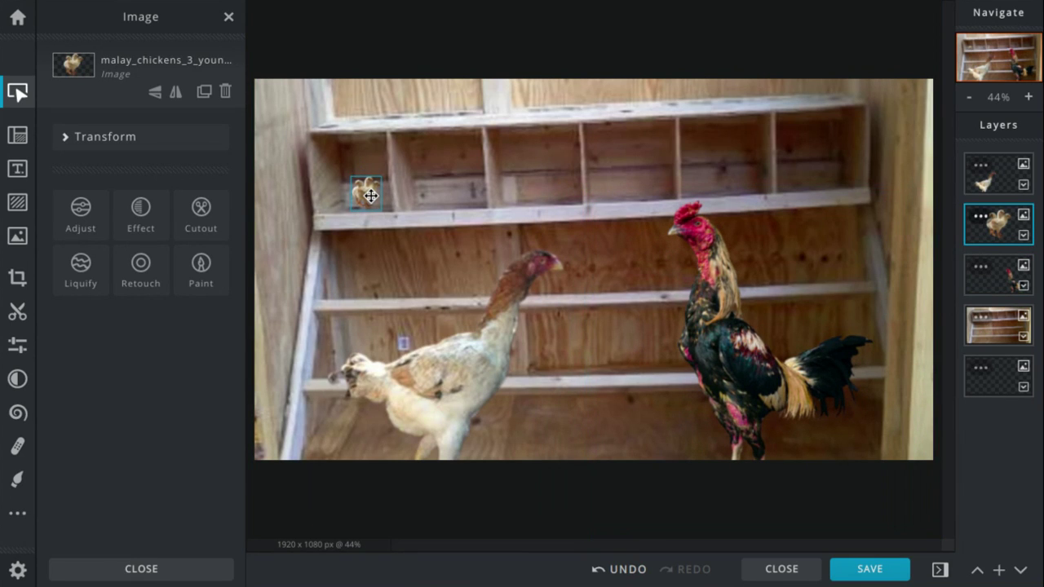
{"action": "left_click", "coordinate": [690, 286]}
{"action": "left_click_drag", "start_coordinate": [690, 286], "coordinate": [686, 288]}
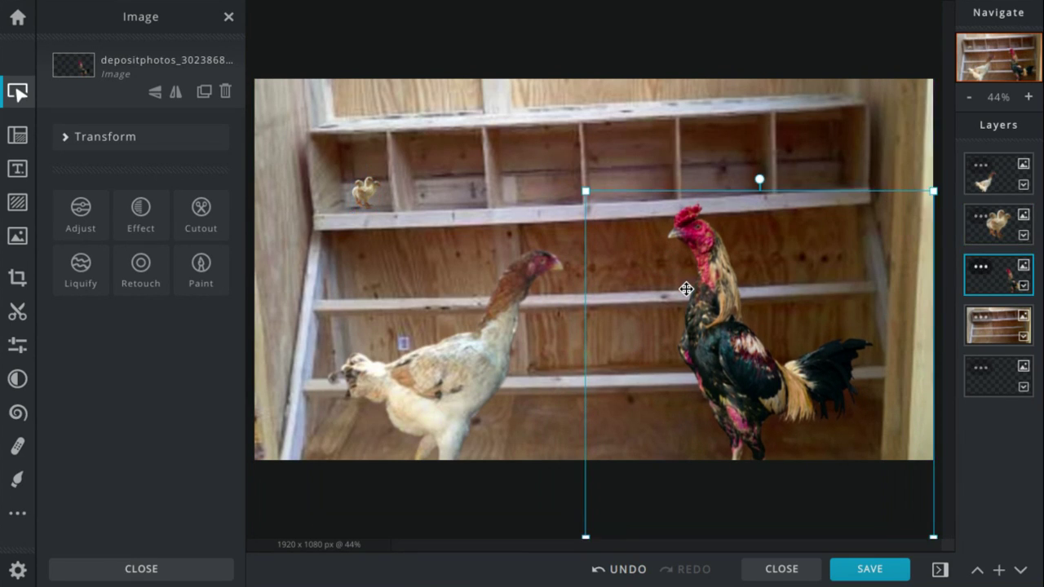
Rotate the hen clockwise so it leans forward, and lower it into the coop's bottom-left corner
{"action": "mouse_move", "coordinate": [477, 318]}
{"action": "left_mouse_down"}
{"action": "mouse_move", "coordinate": [500, 310]}
{"action": "mouse_move", "coordinate": [467, 299]}
{"action": "left_mouse_up"}
{"action": "left_click_drag", "start_coordinate": [439, 204], "coordinate": [467, 229]}
{"action": "left_click_drag", "start_coordinate": [419, 354], "coordinate": [400, 380]}
Rotate the rooster counterclockwise so it leans forward, and move it down and left, close to the hen
{"action": "left_click", "coordinate": [573, 333]}
{"action": "left_click", "coordinate": [759, 321]}
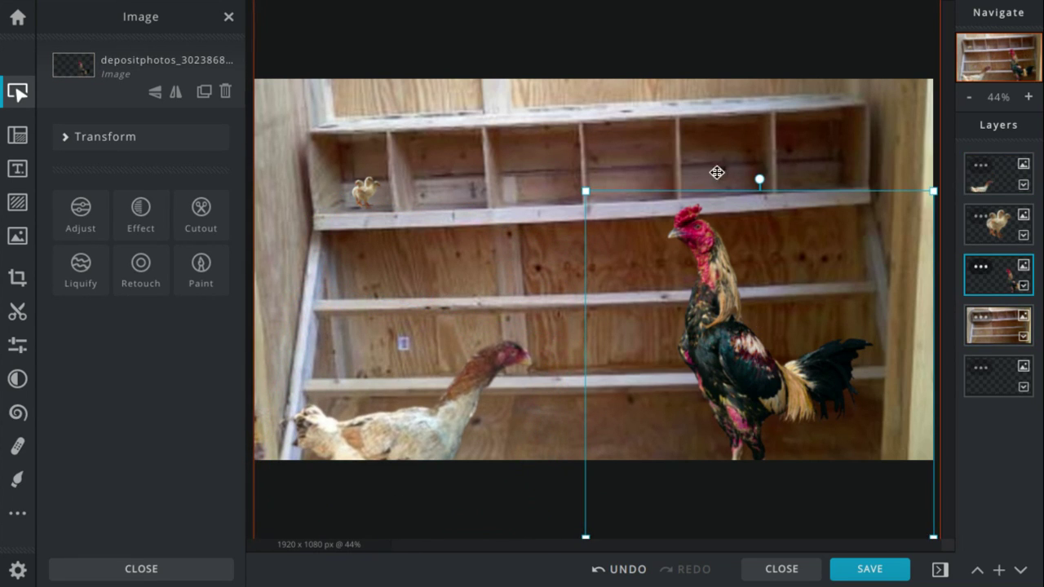
{"action": "left_click_drag", "start_coordinate": [759, 179], "coordinate": [690, 192]}
{"action": "left_click_drag", "start_coordinate": [702, 235], "coordinate": [650, 299]}
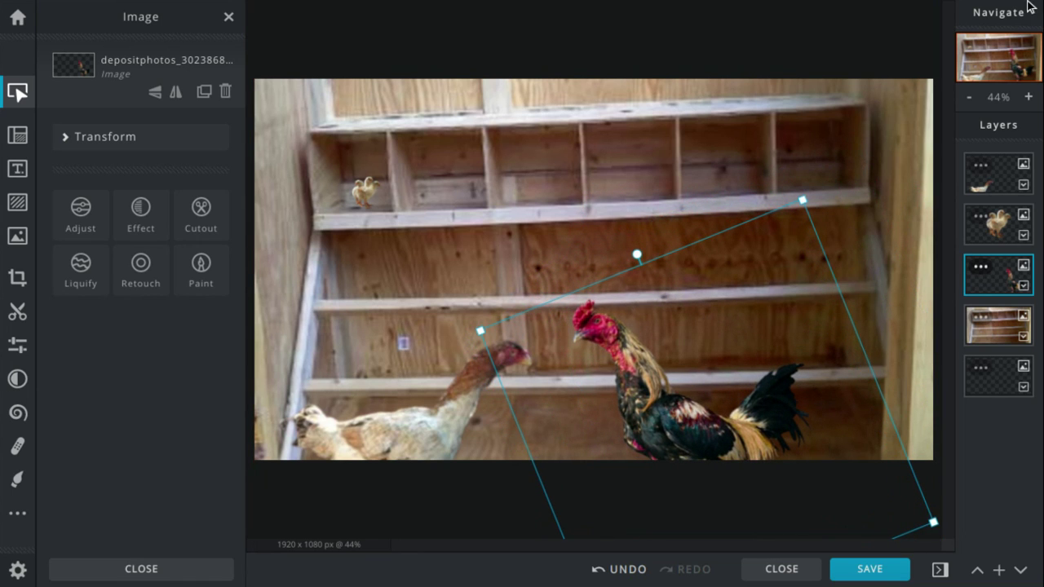
{"action": "mouse_move", "coordinate": [1027, 6]}
{"action": "left_click", "coordinate": [1000, 41]}
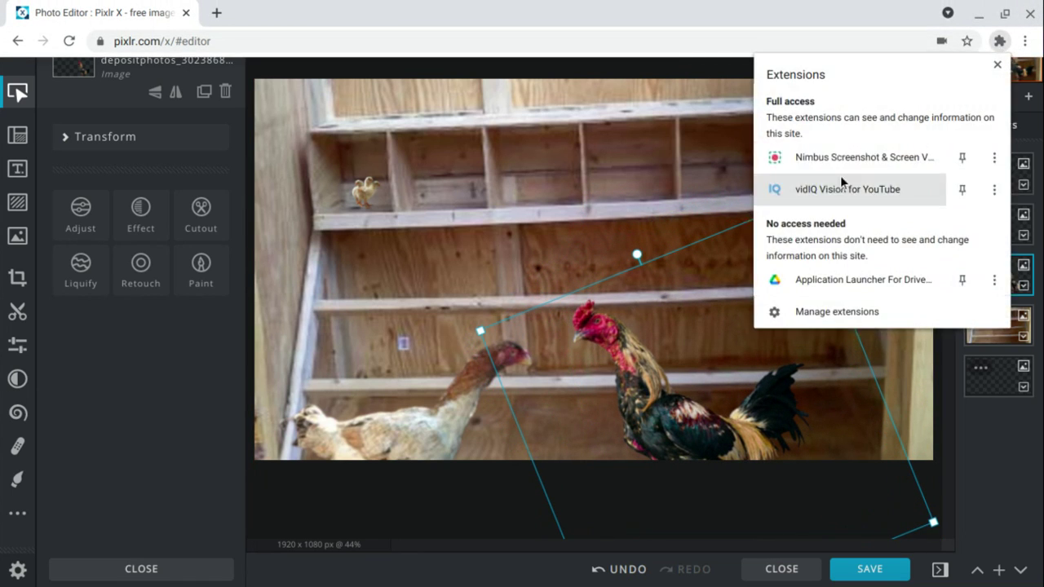
{"action": "left_click", "coordinate": [816, 165]}
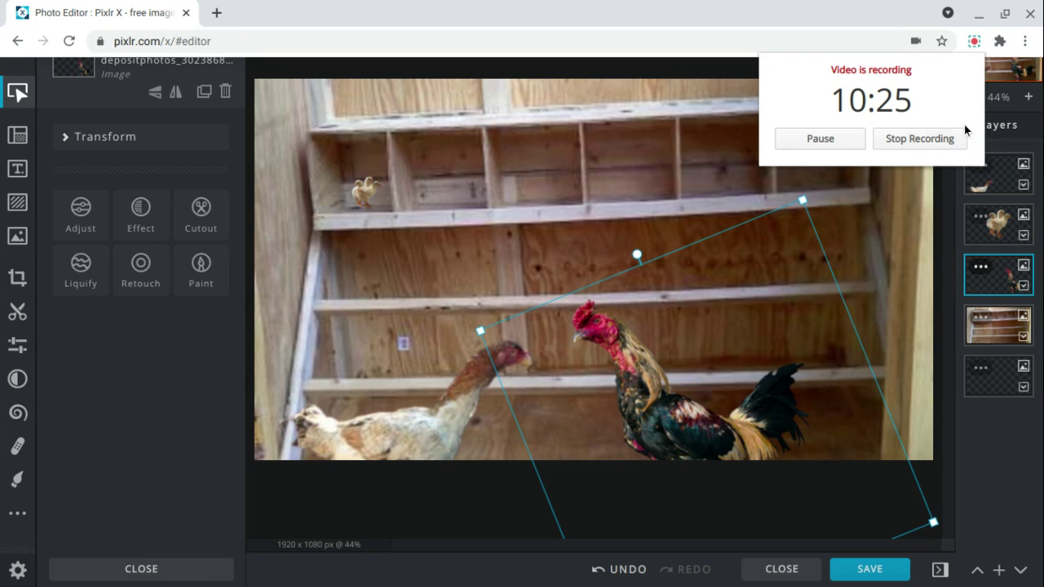
Select the empty bottom layer and close the image settings
{"action": "left_click", "coordinate": [1006, 396]}
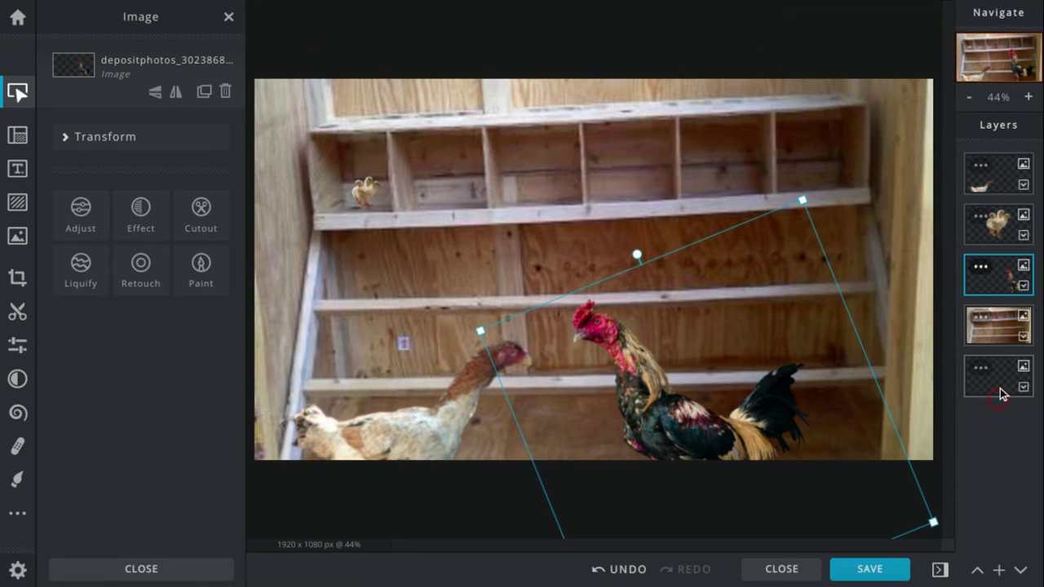
{"action": "left_click", "coordinate": [225, 23]}
{"action": "mouse_move", "coordinate": [878, 7]}
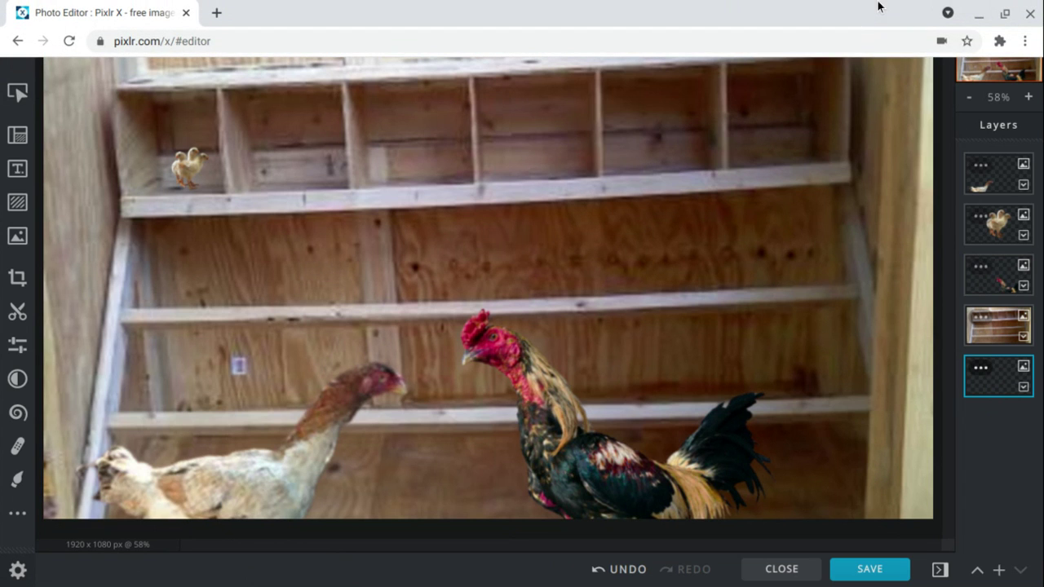
{"action": "left_click", "coordinate": [996, 41]}
{"action": "left_click", "coordinate": [847, 155]}
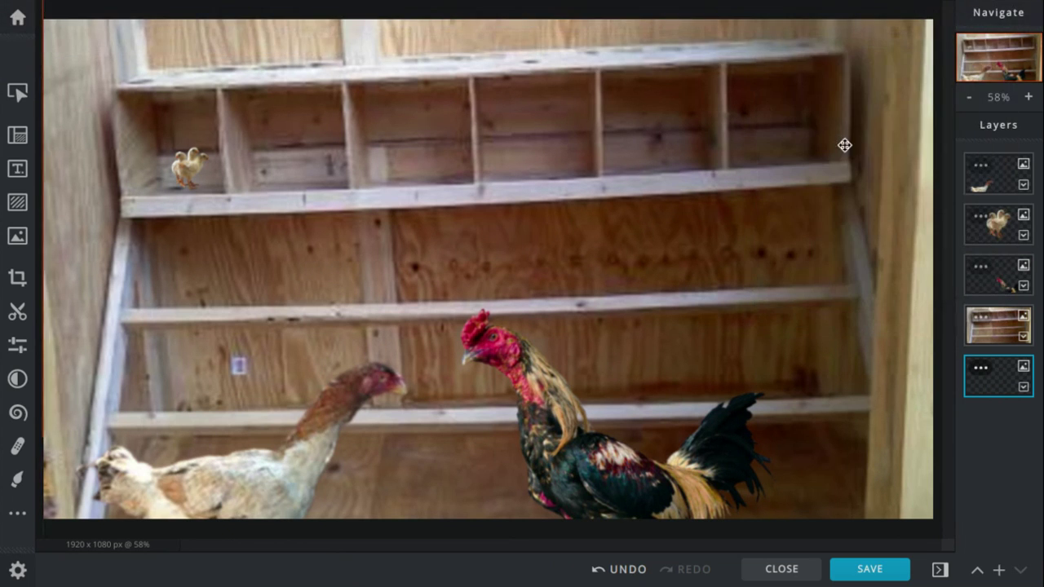
{"action": "left_click", "coordinate": [973, 41]}
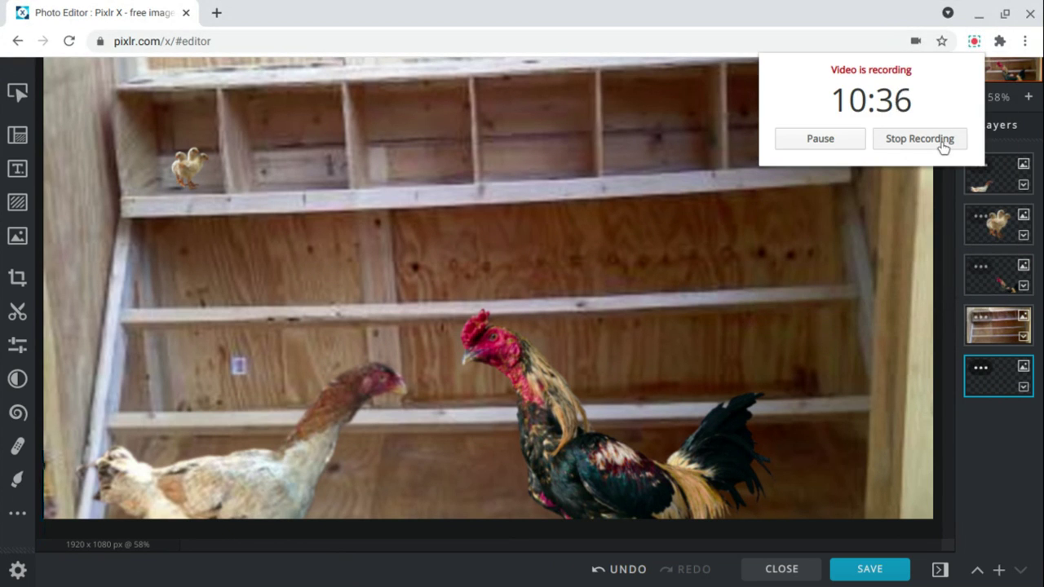